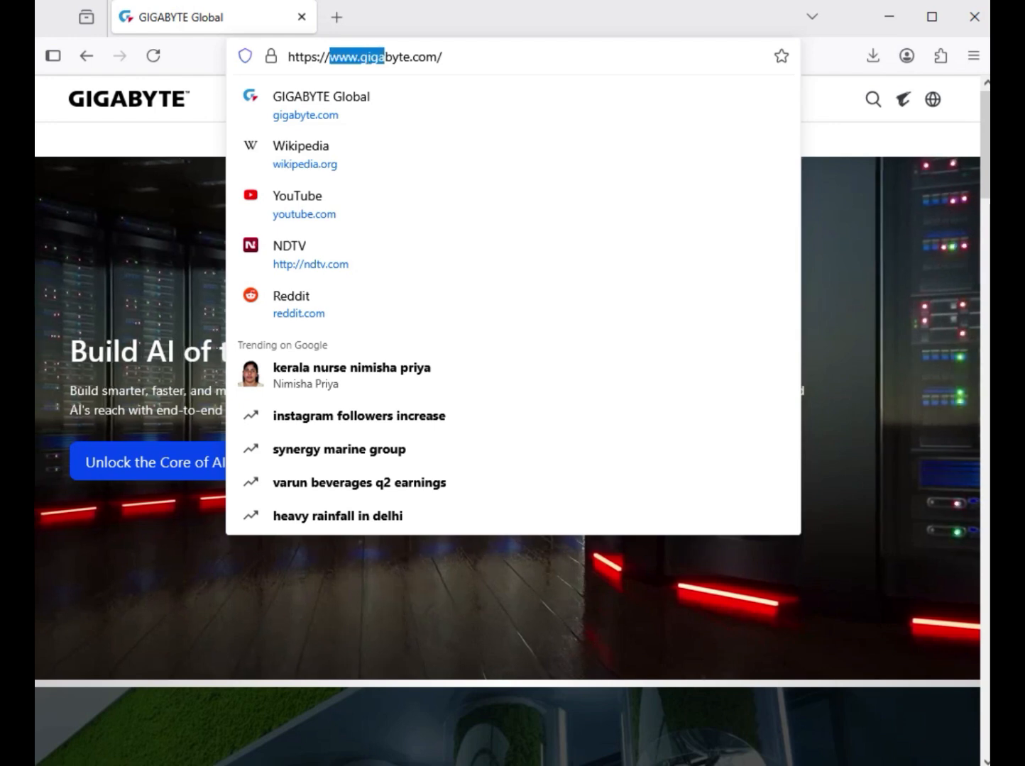
- Search the GIGABYTE site for "B860M GAMING X"
{"action": "key", "text": "Escape"}
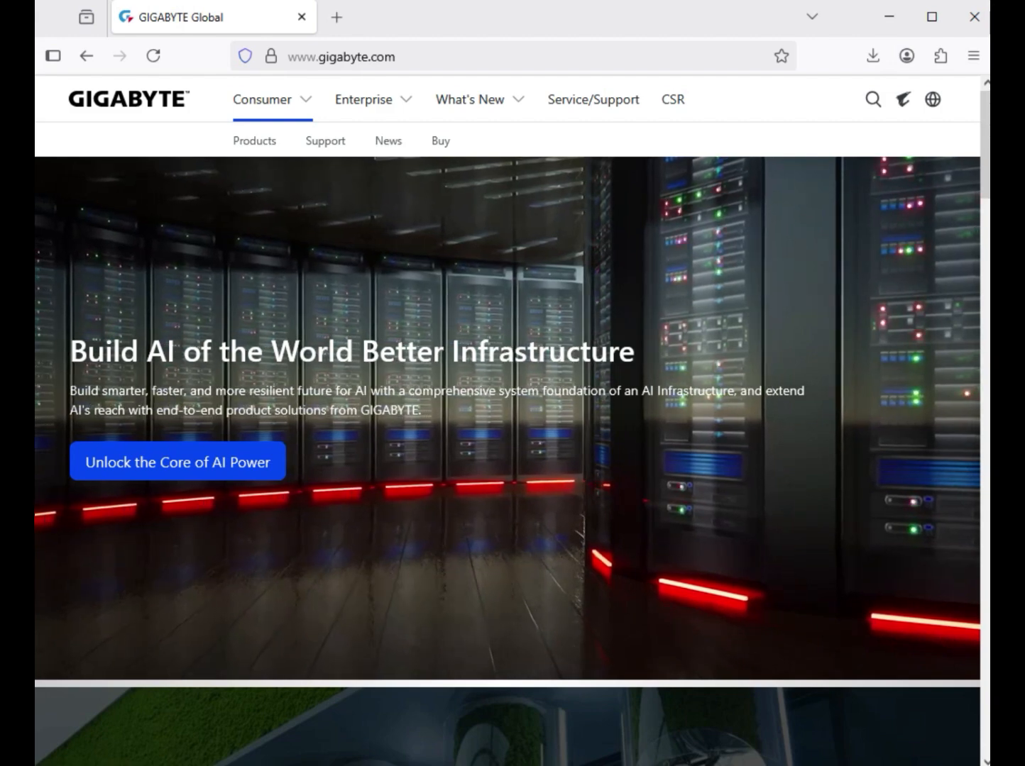
{"action": "left_click", "coordinate": [872, 99]}
{"action": "type", "text": "B860M GAMING X"}
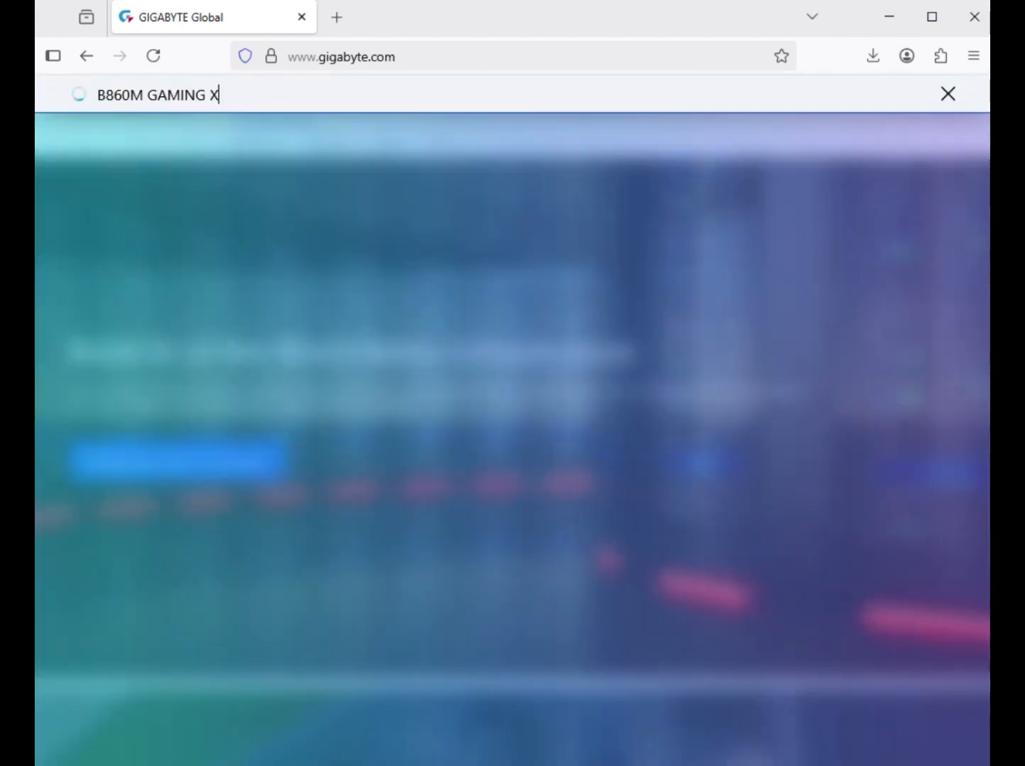
{"action": "key", "text": "Return"}
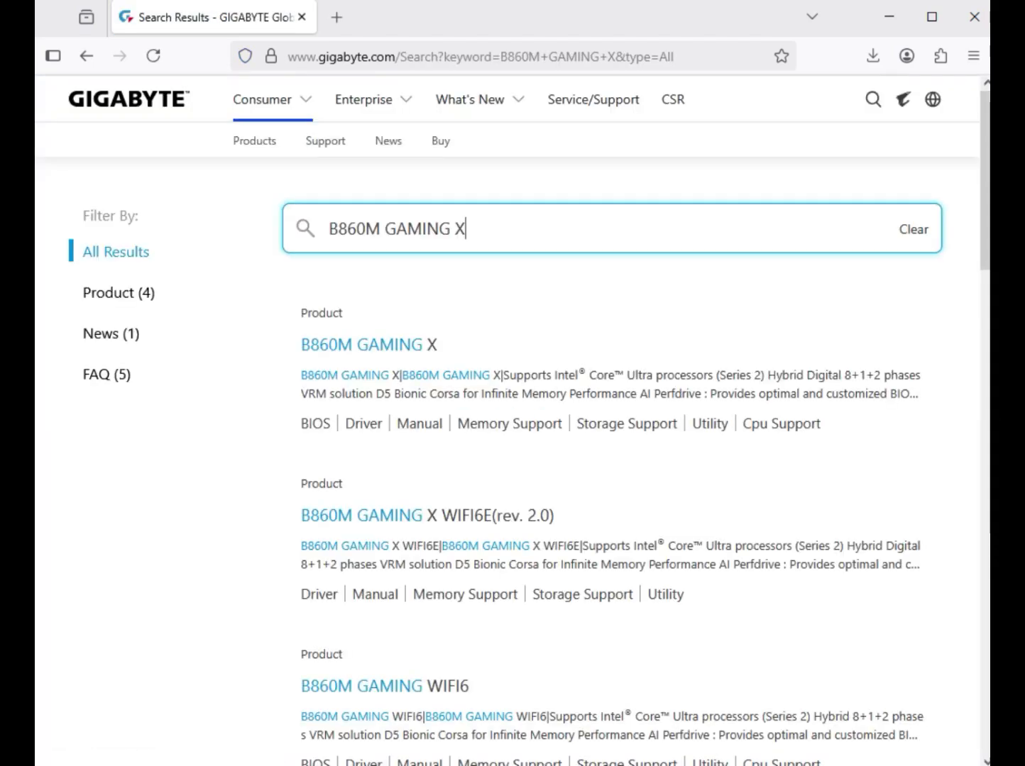
- Filter the search results to products and open the support page of the B860M GAMING X motherboard
{"action": "left_click", "coordinate": [118, 293]}
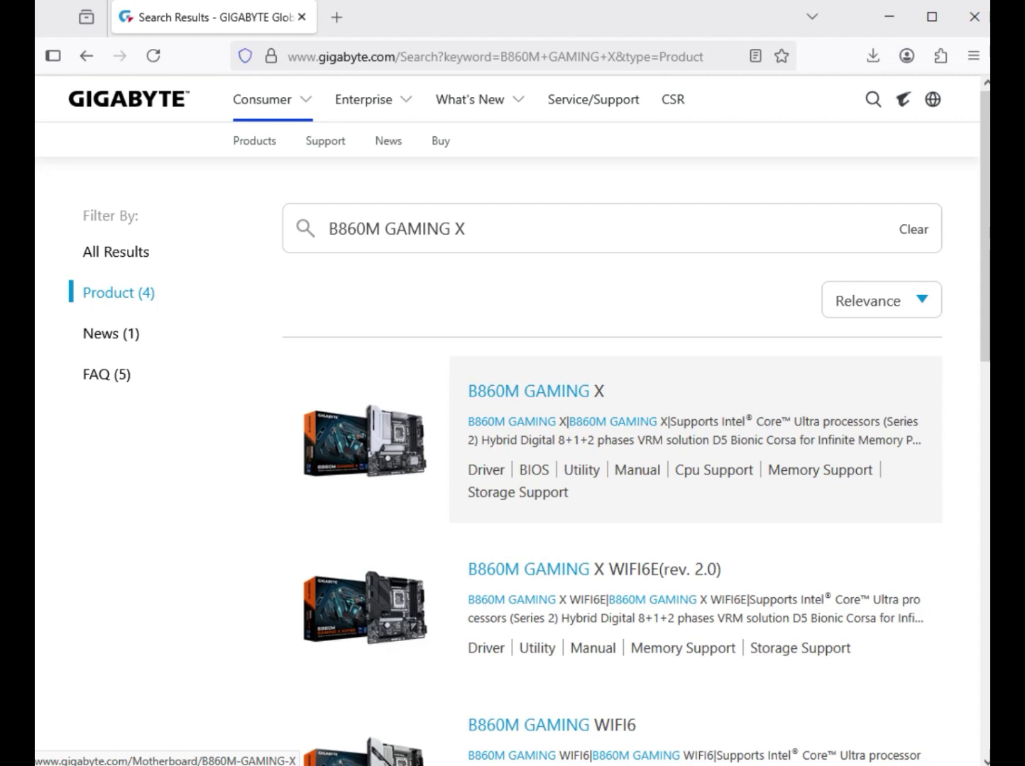
{"action": "left_click", "coordinate": [536, 392]}
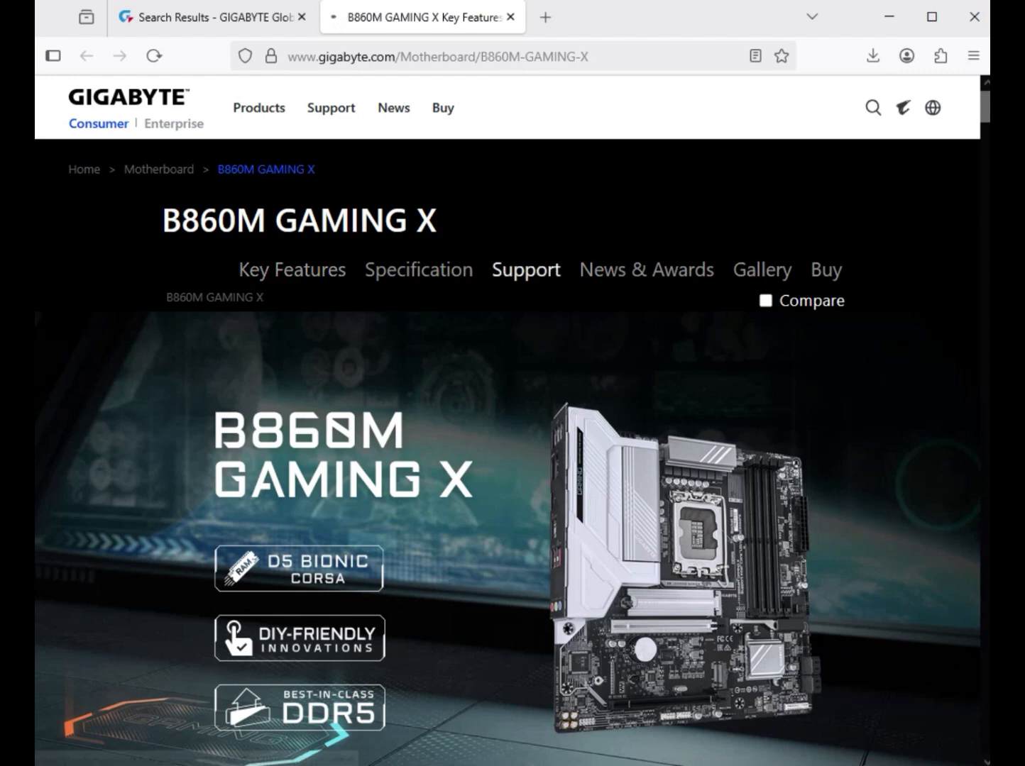
{"action": "left_click", "coordinate": [526, 269]}
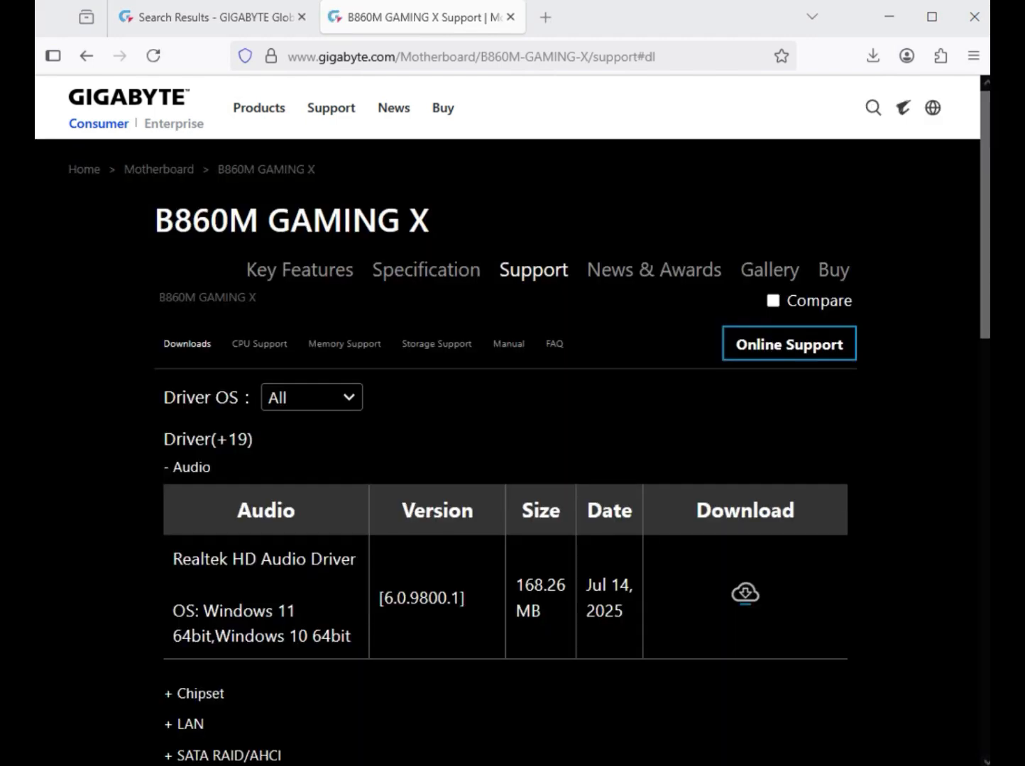
- Set the driver operating system filter to Windows 11 64bit
{"action": "left_click", "coordinate": [313, 397]}
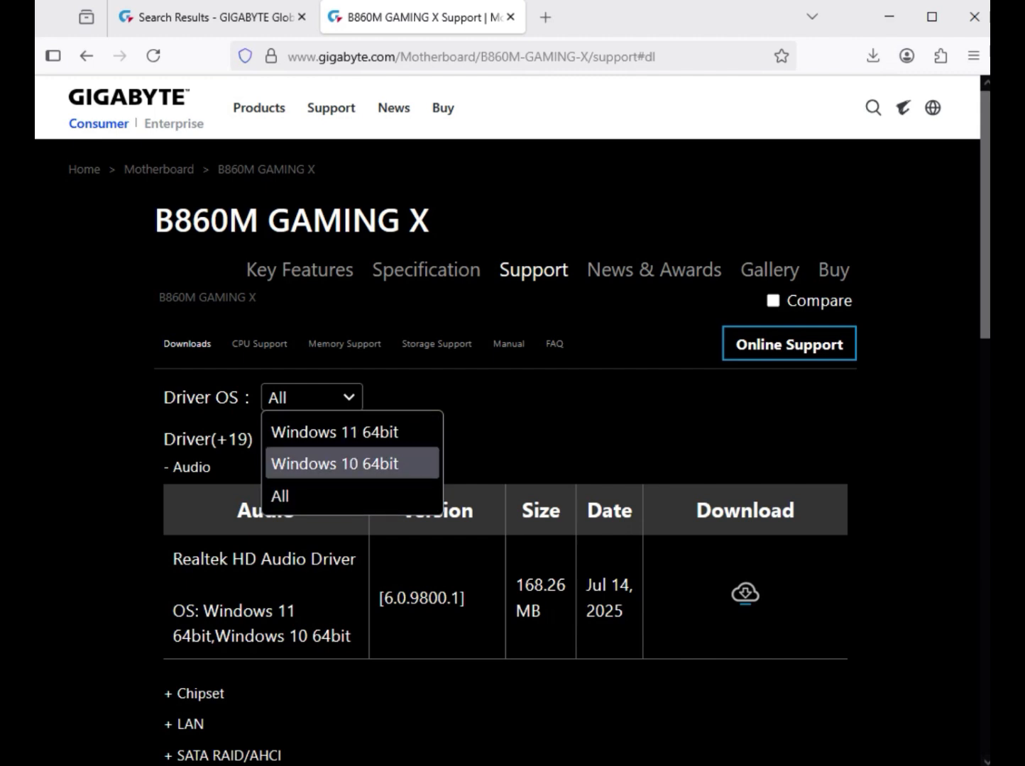
{"action": "left_click", "coordinate": [335, 463]}
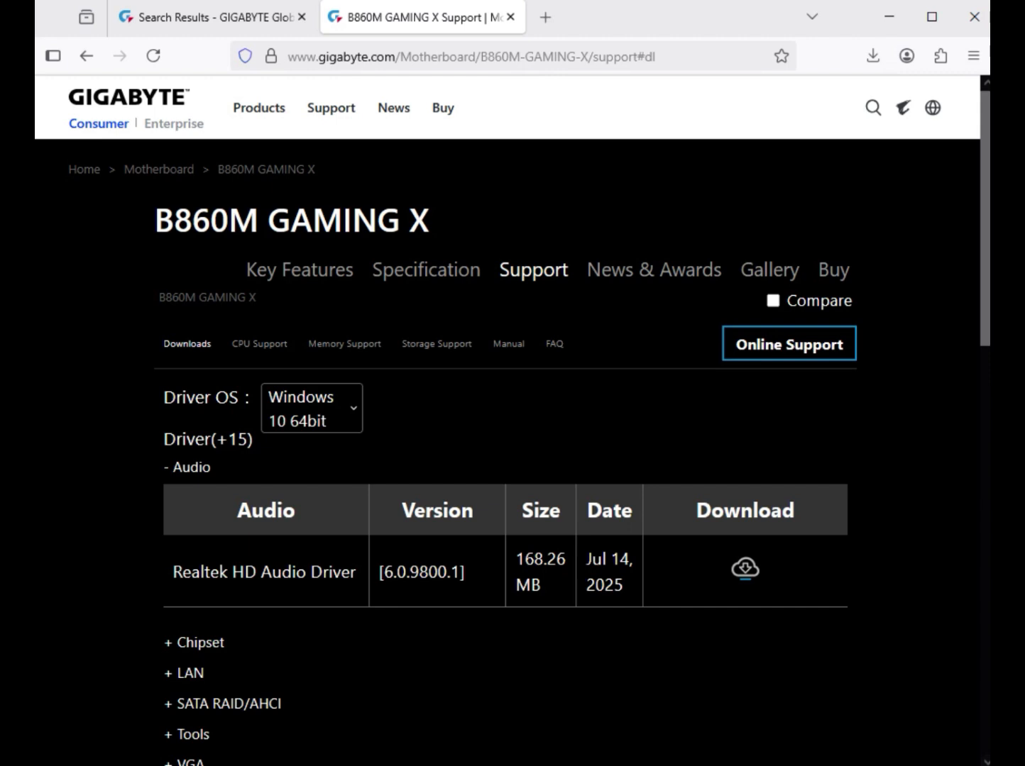
{"action": "left_click", "coordinate": [312, 408]}
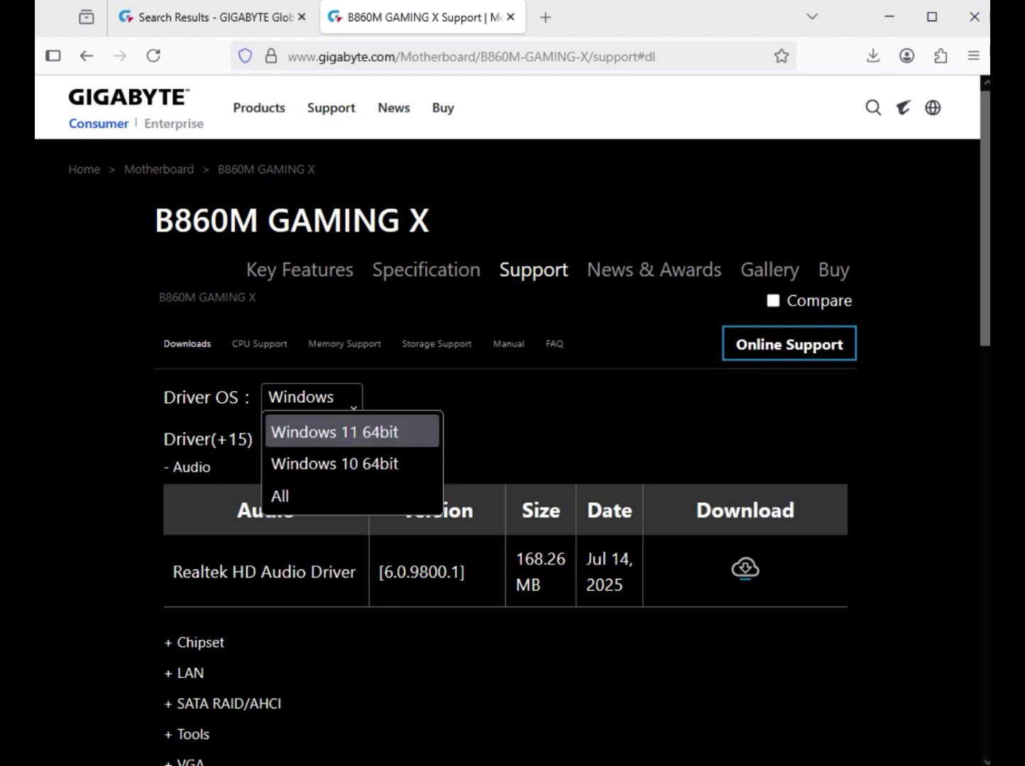
{"action": "left_click", "coordinate": [335, 432]}
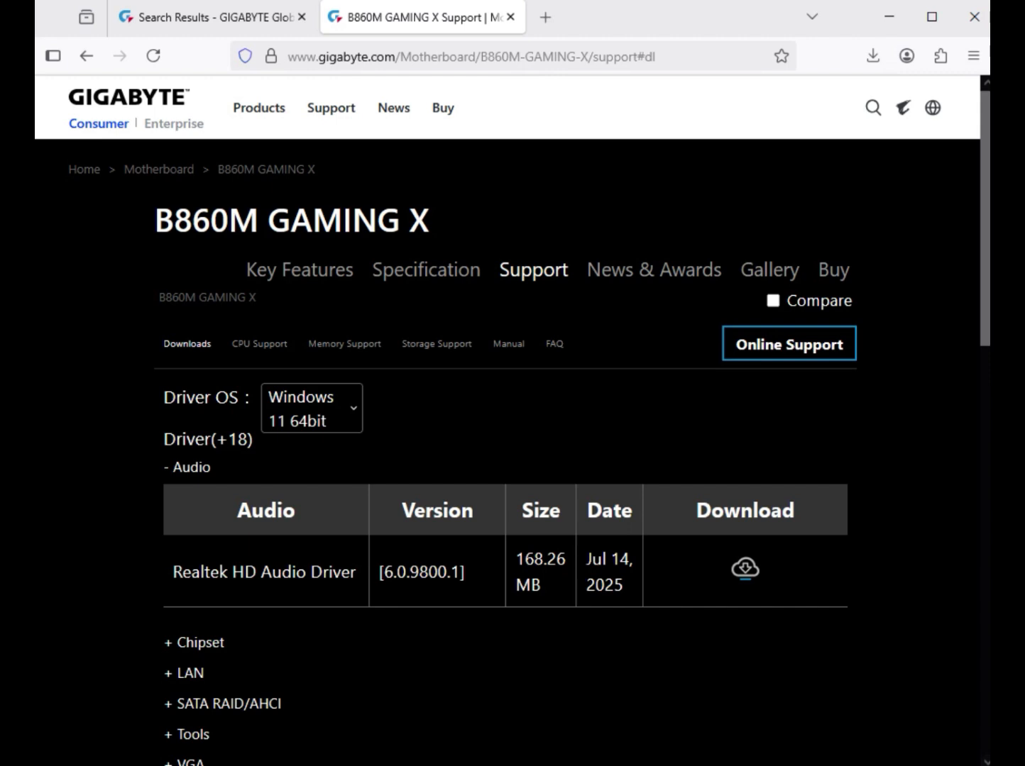
- Download the Realtek HD Audio Driver, version 6.0.9800.1, from the audio drivers
{"action": "left_click_drag", "start_coordinate": [232, 572], "coordinate": [361, 572]}
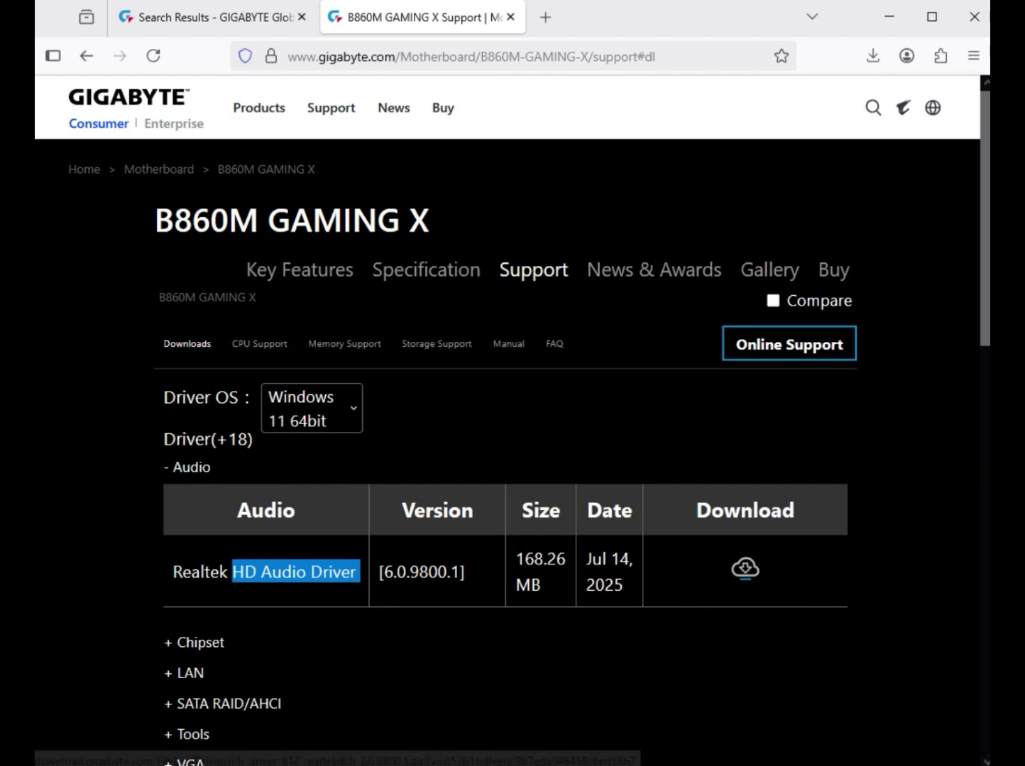
{"action": "left_click", "coordinate": [745, 568]}
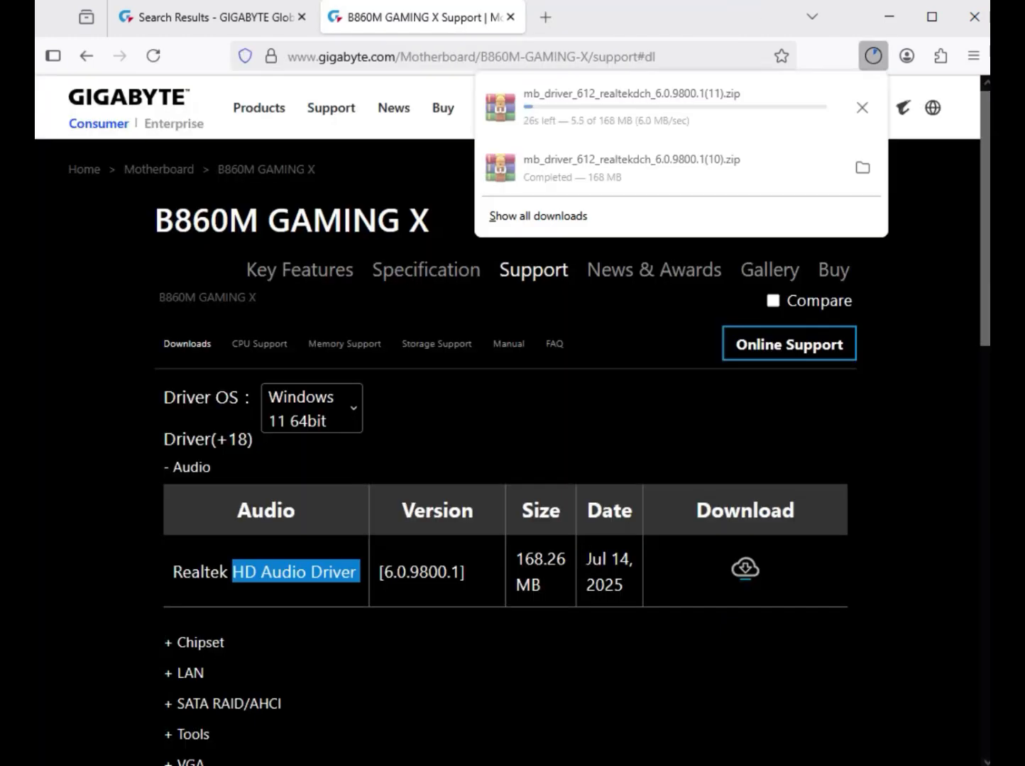
{"action": "key", "text": "Escape"}
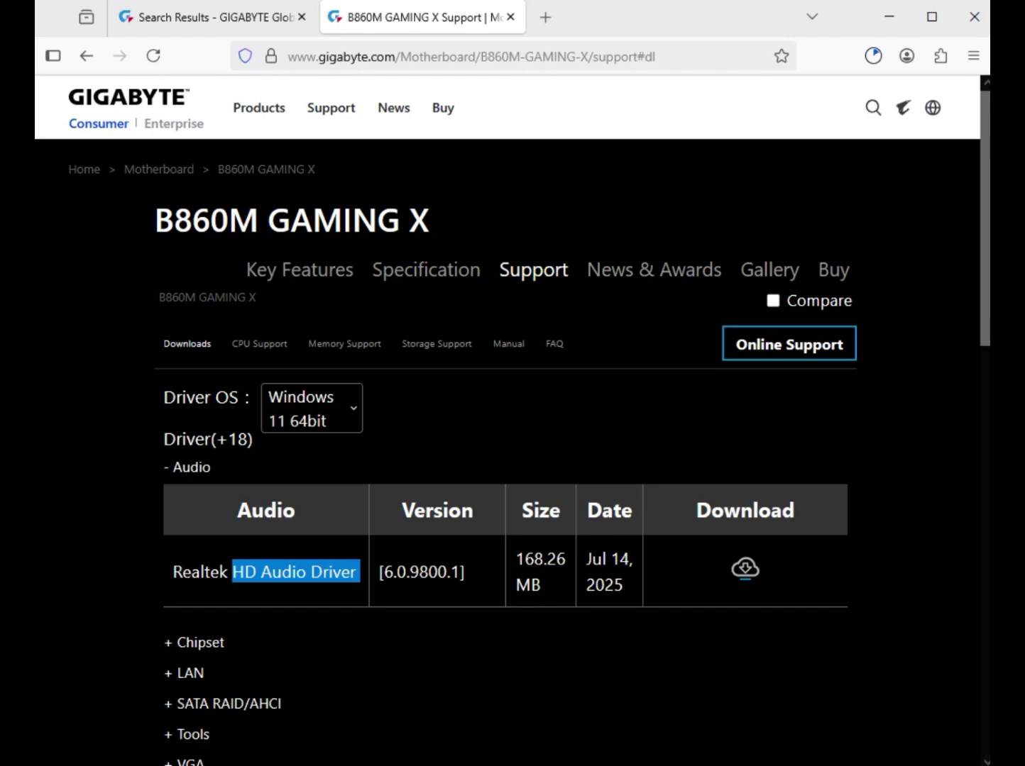
- Expand the chipset drivers and download the Intel Management Engine Software, version 2518.7.18.0
{"action": "left_click", "coordinate": [199, 643]}
{"action": "scroll", "coordinate": [507, 454], "scroll_direction": "down", "scroll_amount": 3}
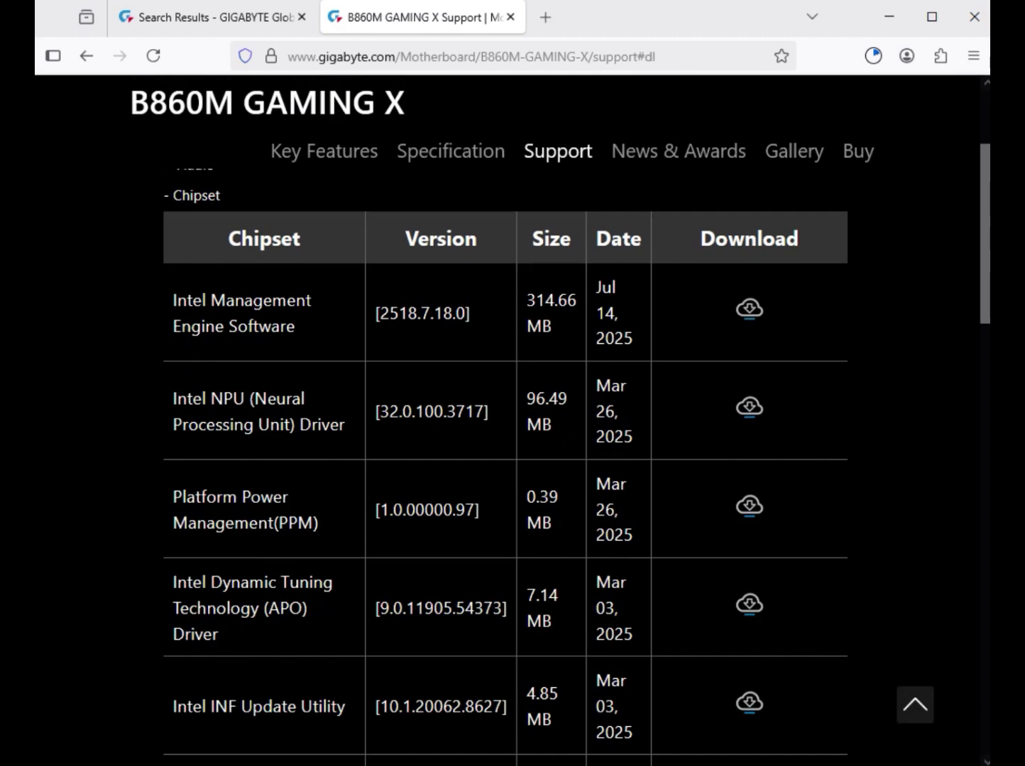
{"action": "scroll", "coordinate": [505, 454], "scroll_direction": "up", "scroll_amount": 2}
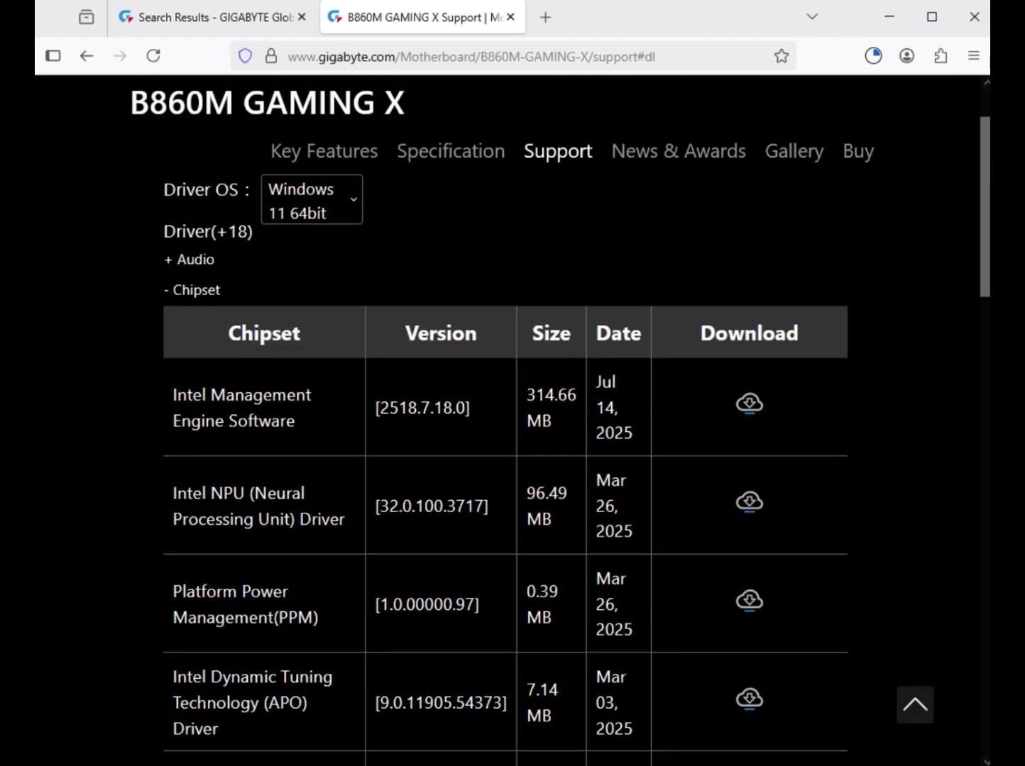
{"action": "left_click_drag", "start_coordinate": [172, 395], "coordinate": [215, 421]}
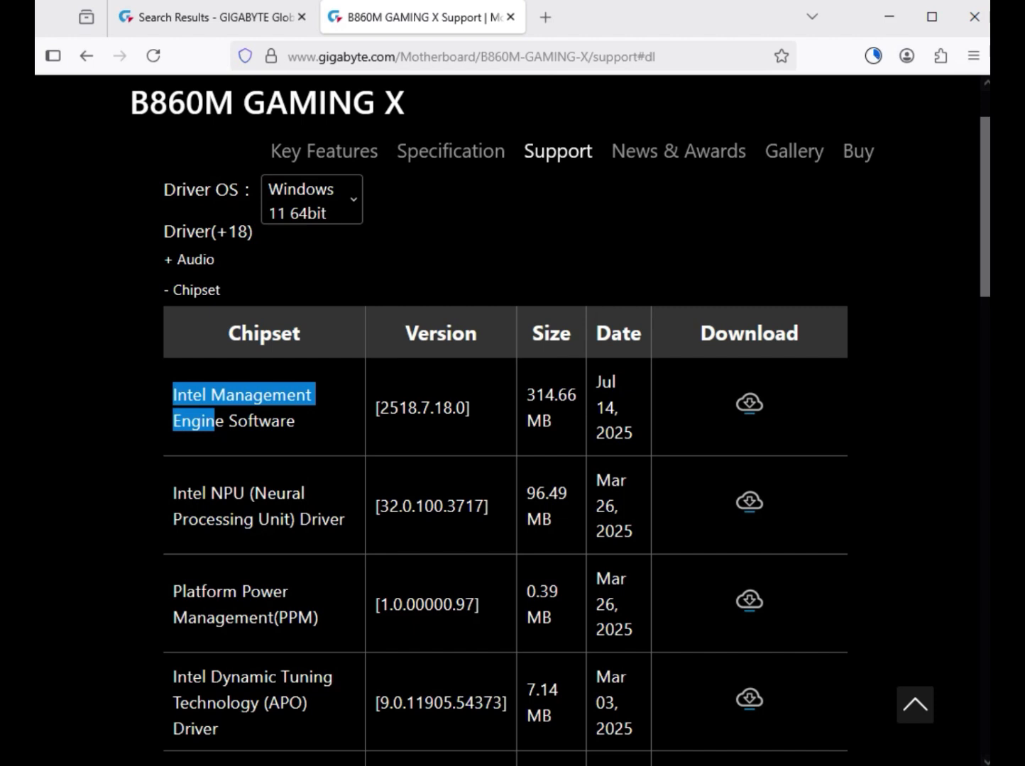
{"action": "left_click_drag", "start_coordinate": [215, 422], "coordinate": [299, 422]}
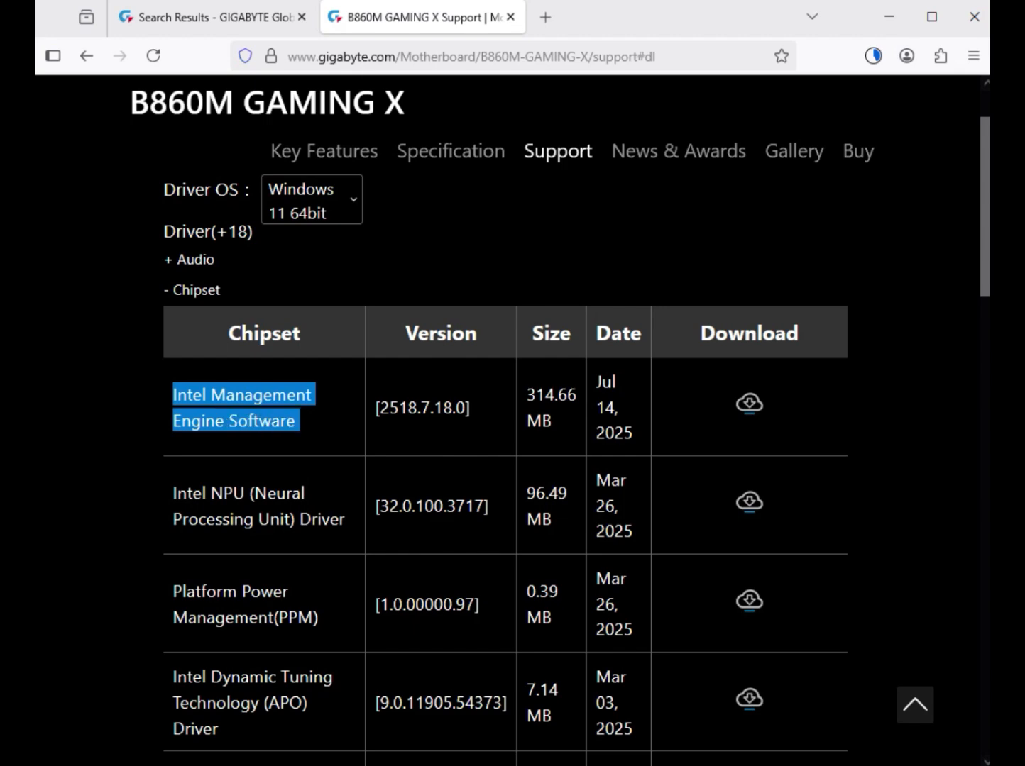
{"action": "left_click", "coordinate": [750, 404]}
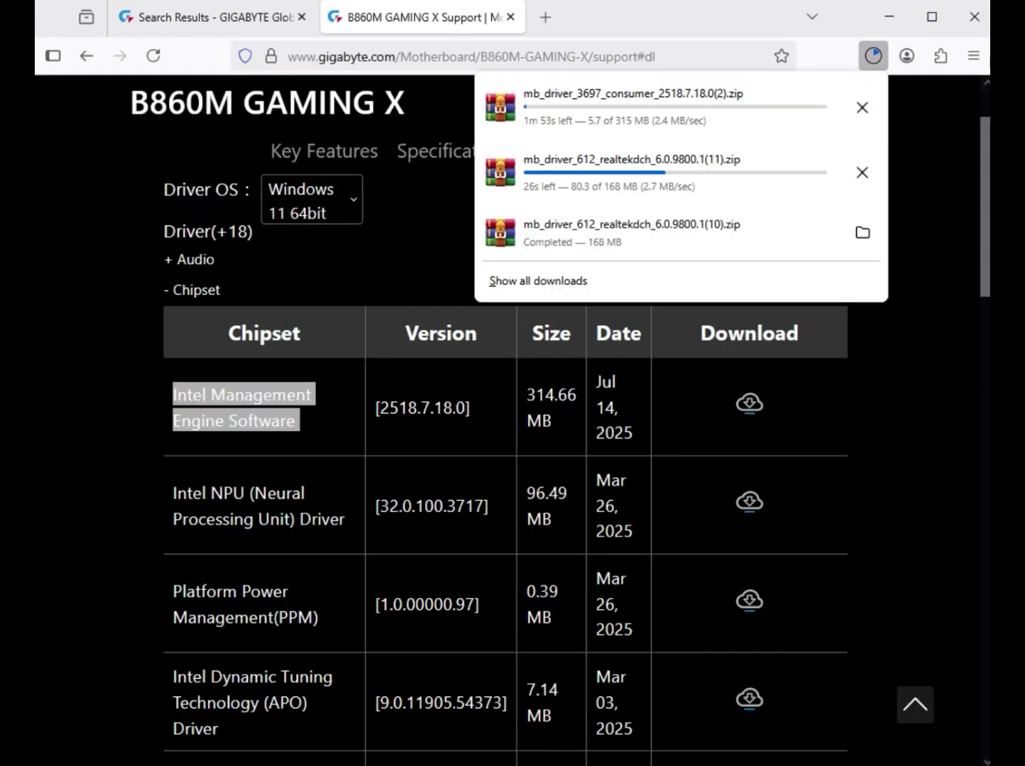
{"action": "left_click", "coordinate": [928, 192]}
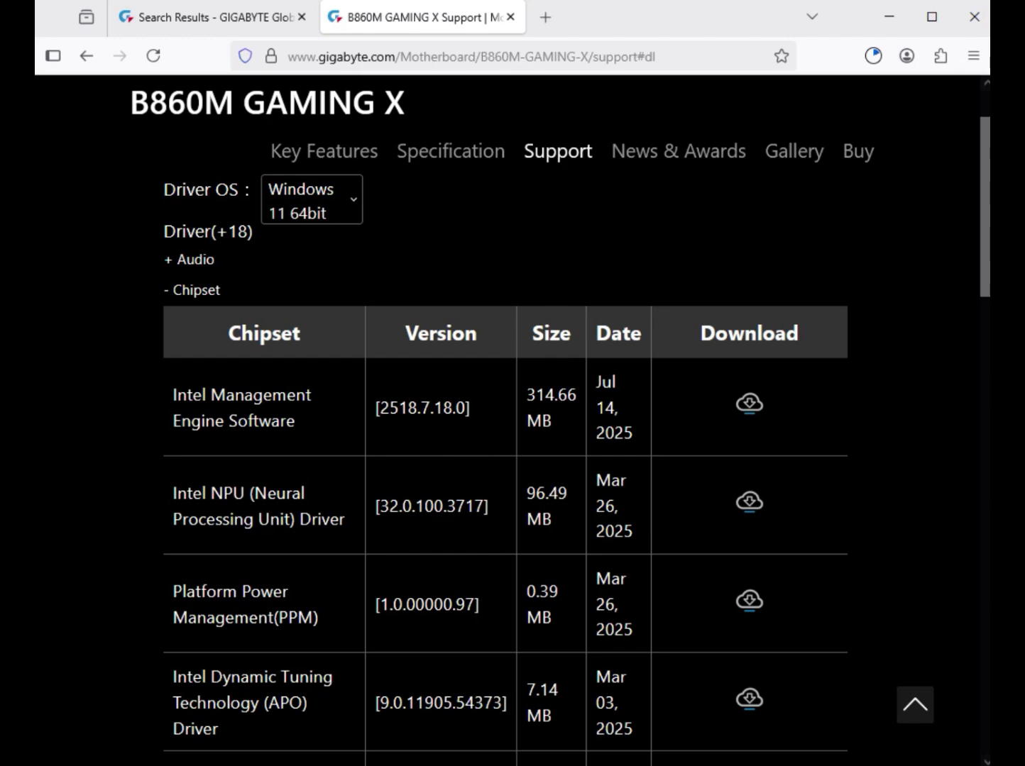
- Download the Intel Serial I/O driver, version 30.100.2419.23, from the end of the chipset driver list
{"action": "scroll", "coordinate": [505, 465], "scroll_direction": "down", "scroll_amount": 4}
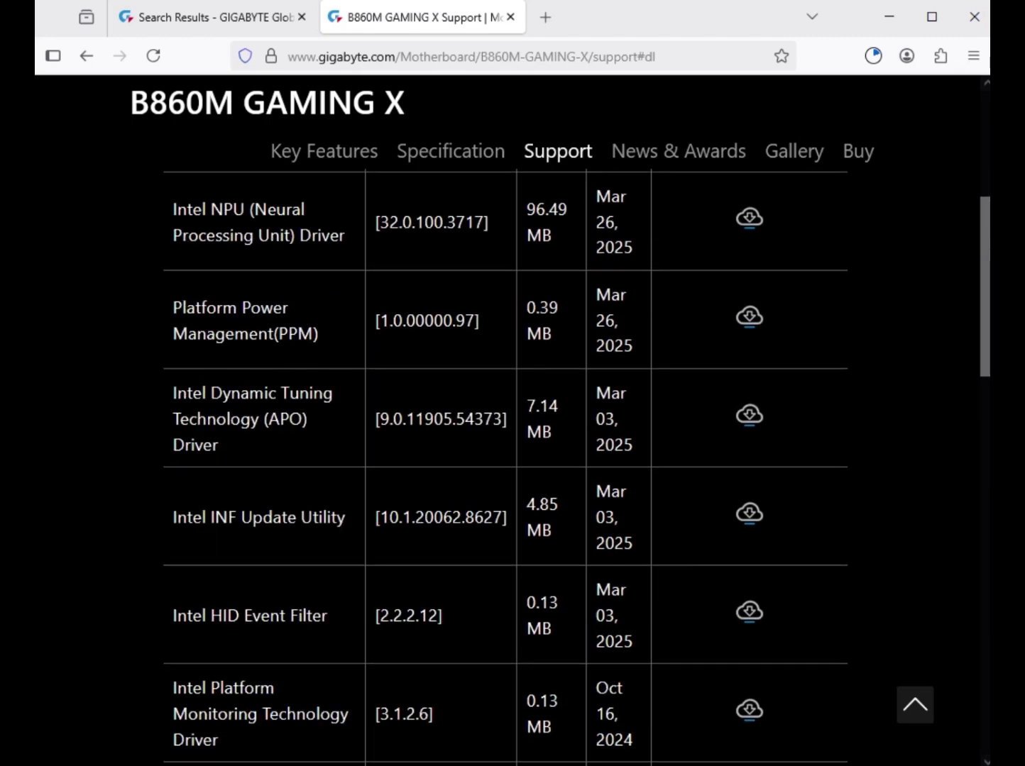
{"action": "scroll", "coordinate": [505, 466], "scroll_direction": "down", "scroll_amount": 5}
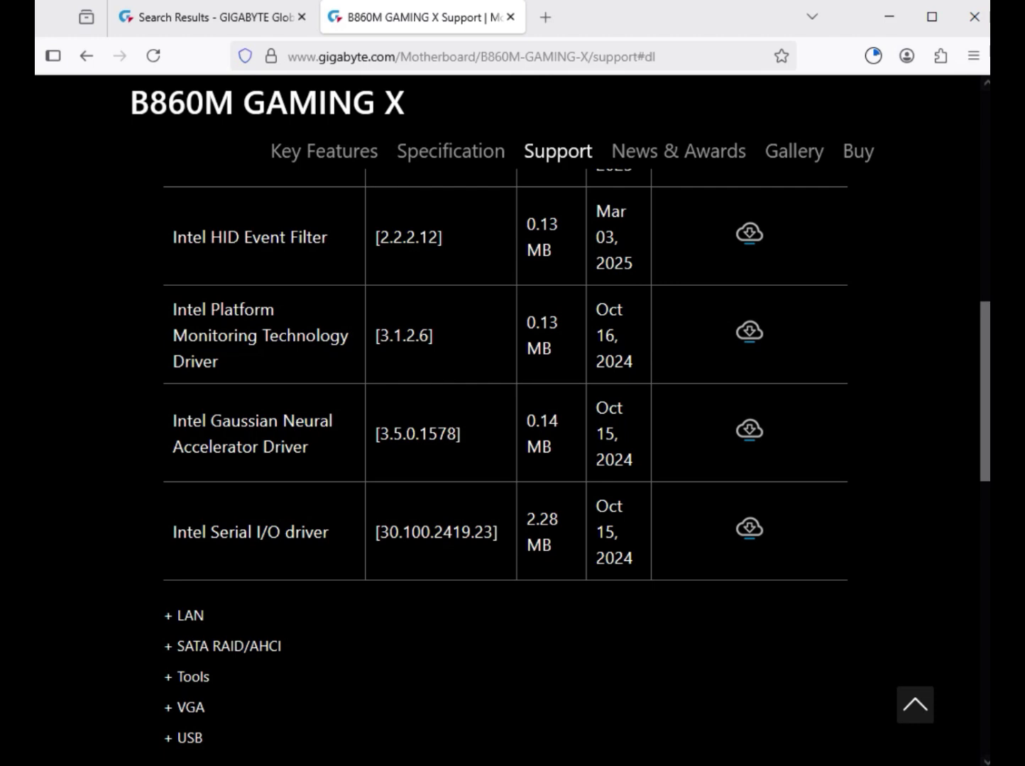
{"action": "left_click_drag", "start_coordinate": [159, 532], "coordinate": [330, 532]}
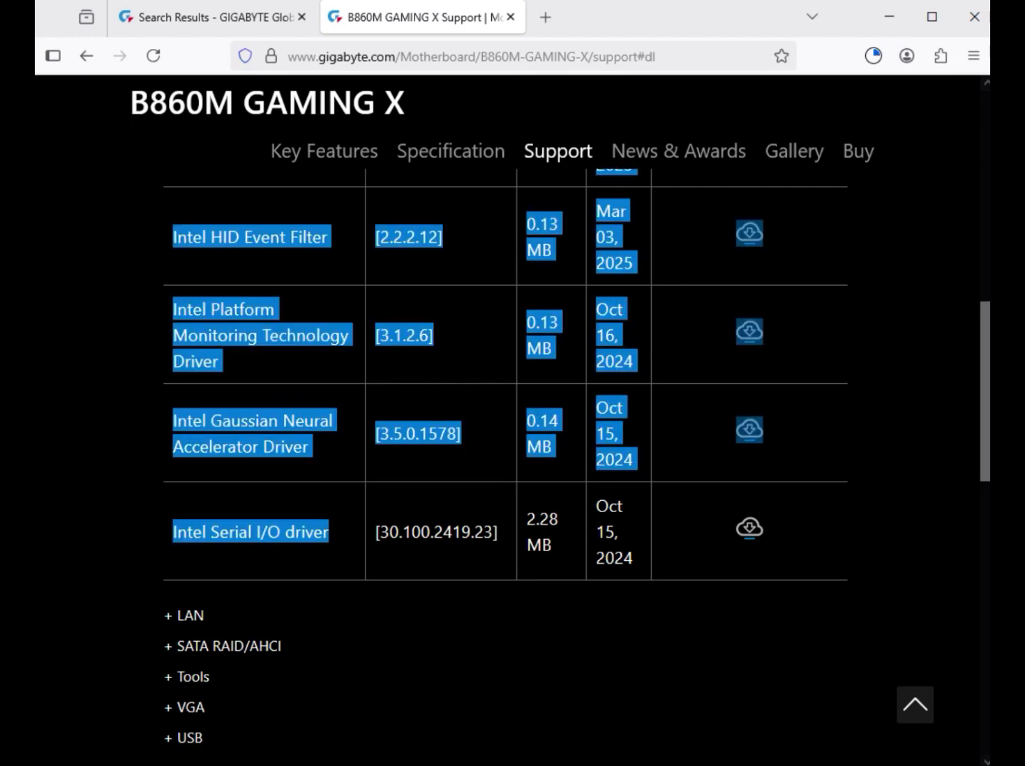
{"action": "left_click", "coordinate": [329, 532]}
{"action": "left_click_drag", "start_coordinate": [211, 532], "coordinate": [329, 533]}
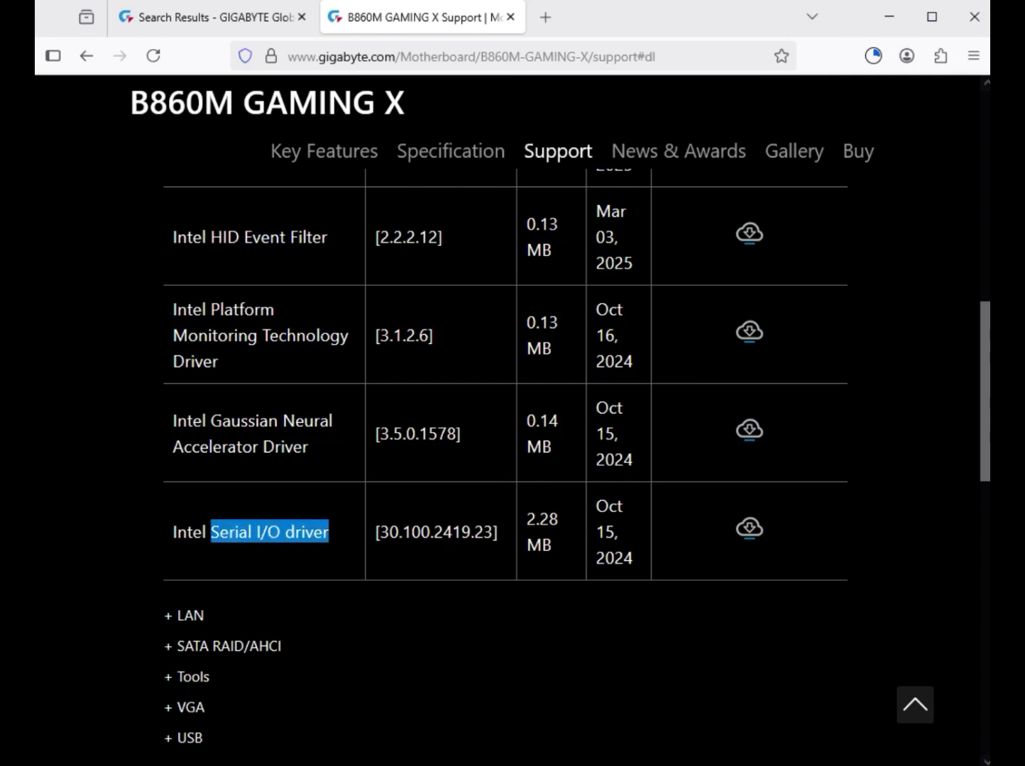
{"action": "left_click", "coordinate": [749, 527]}
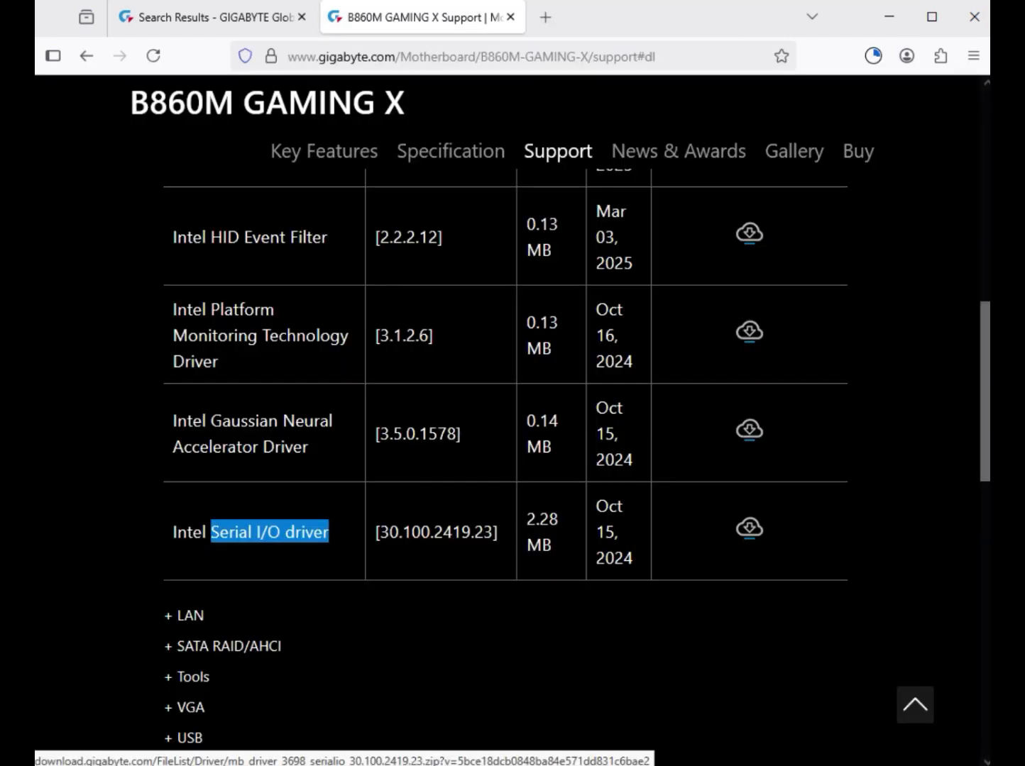
{"action": "scroll", "coordinate": [505, 462], "scroll_direction": "down", "scroll_amount": 3}
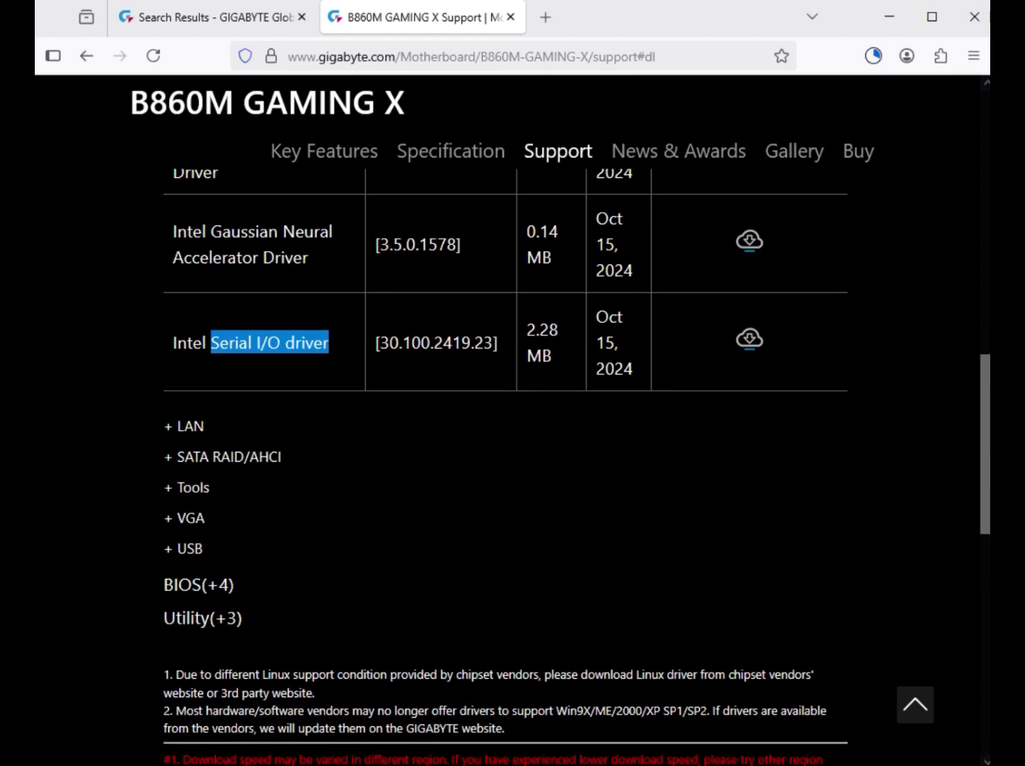
{"action": "left_click", "coordinate": [329, 343]}
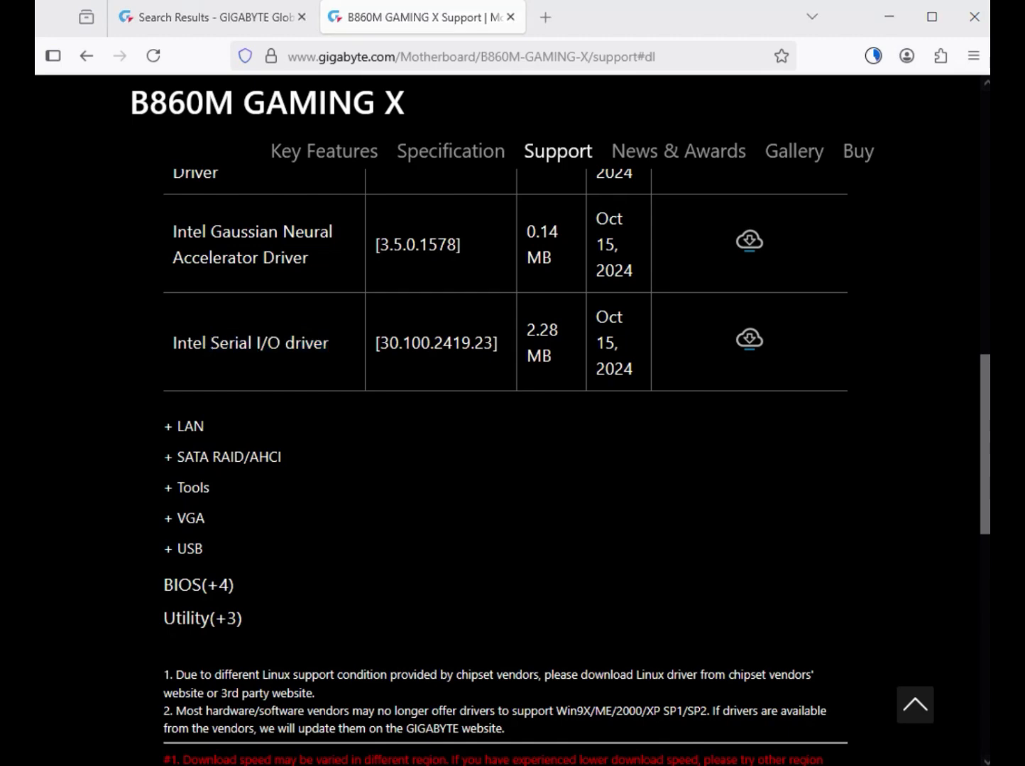
- Expand the LAN drivers and download the Realtek LAN Driver, version 11.24.0318.2025
{"action": "scroll", "coordinate": [512, 461], "scroll_direction": "down", "scroll_amount": 5}
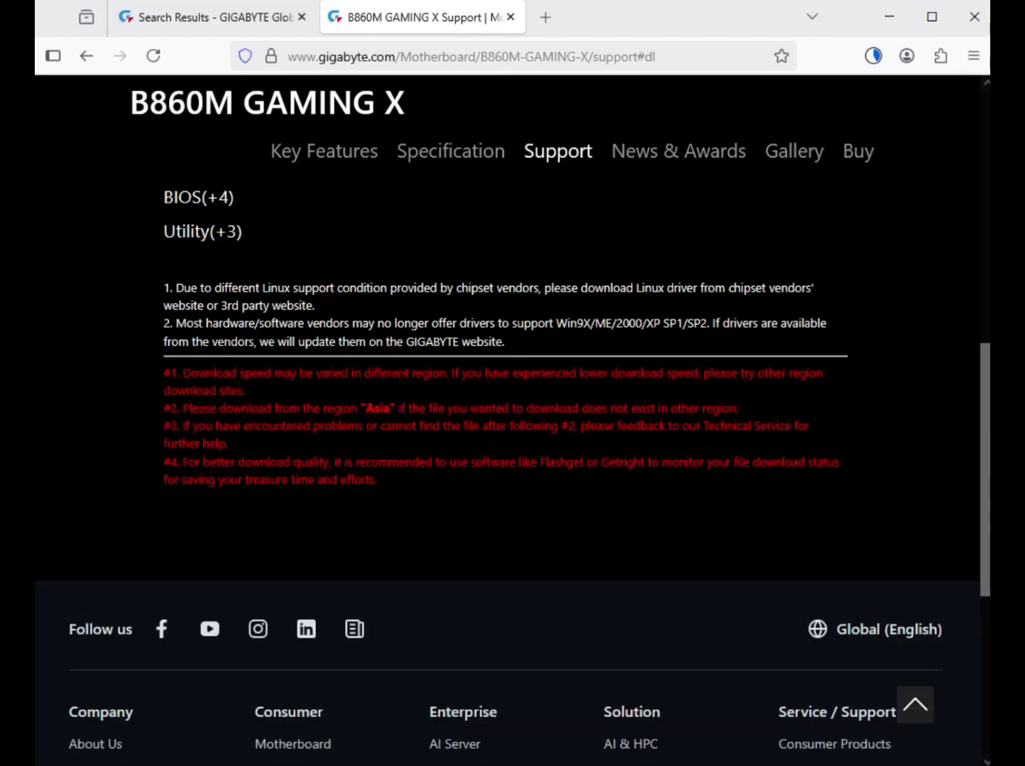
{"action": "scroll", "coordinate": [512, 461], "scroll_direction": "up", "scroll_amount": 7}
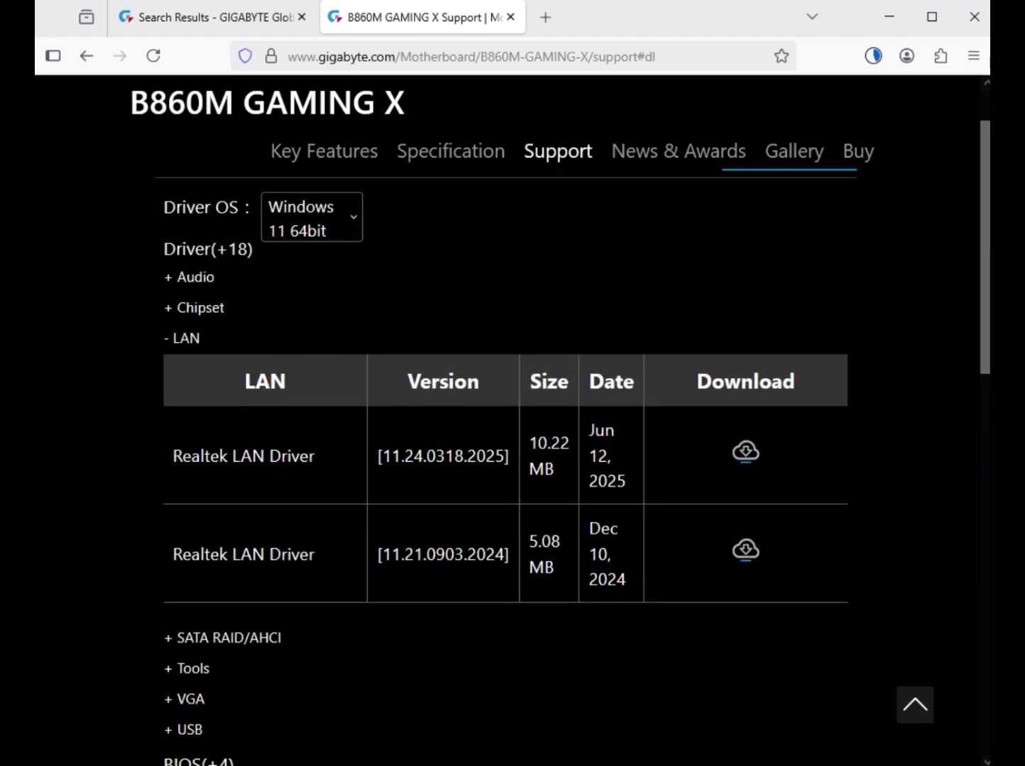
{"action": "left_click_drag", "start_coordinate": [173, 455], "coordinate": [319, 456]}
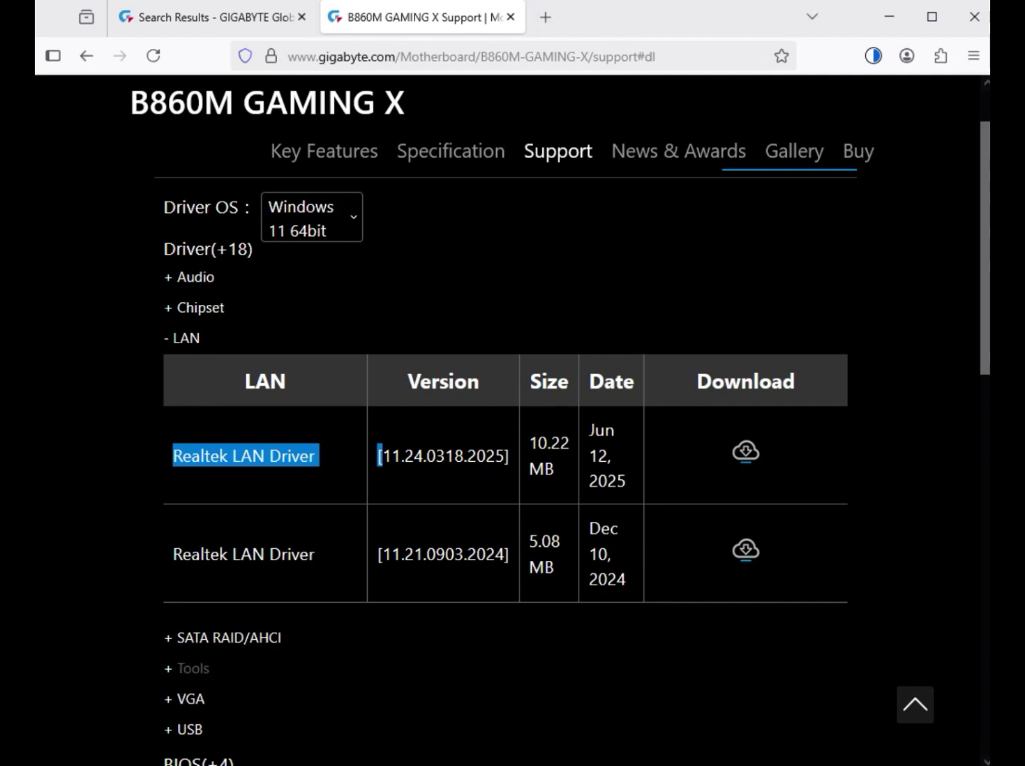
- Expand the VGA drivers and download the Intel VGA Driver, version 32.0.101.6737
{"action": "scroll", "coordinate": [190, 669], "scroll_direction": "down", "scroll_amount": 2}
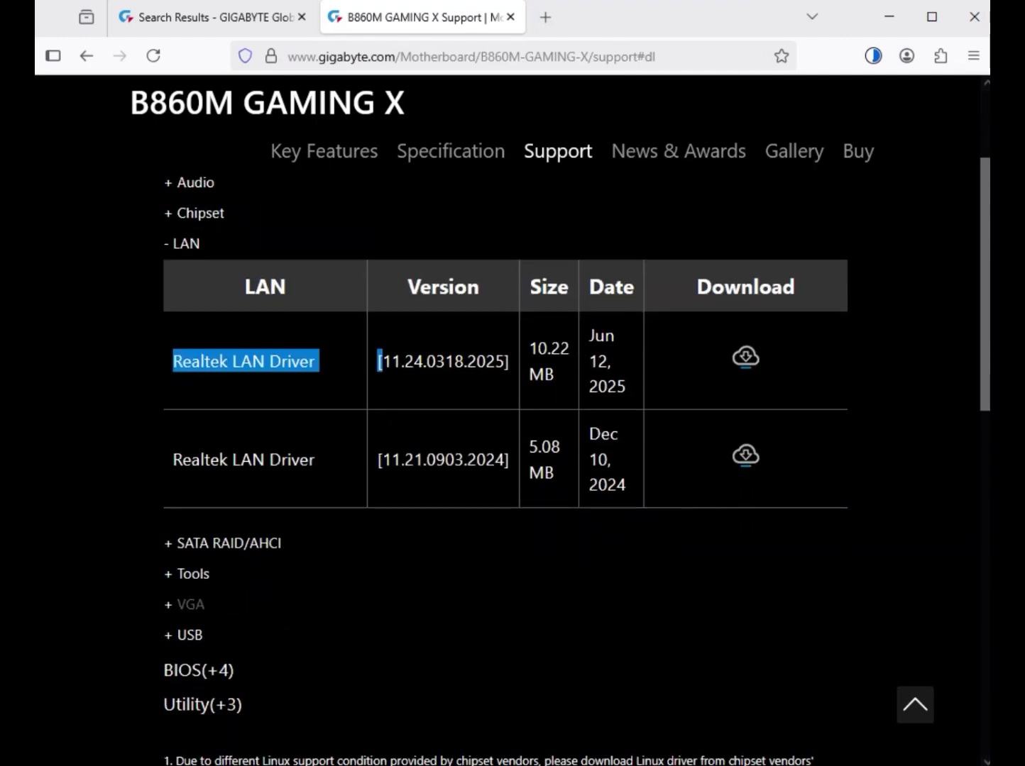
{"action": "left_click", "coordinate": [189, 604]}
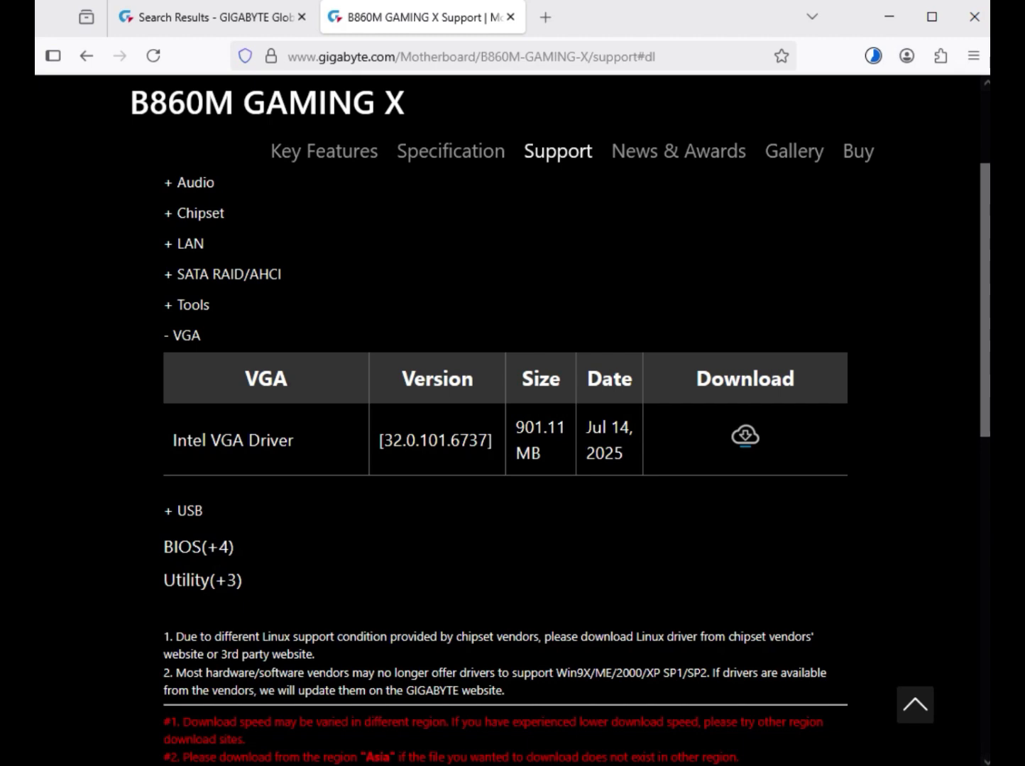
{"action": "left_click", "coordinate": [744, 436]}
- Expand the USB drivers and download the ITE USB driver, version 1.3.8.018
{"action": "left_click", "coordinate": [186, 510]}
{"action": "left_click_drag", "start_coordinate": [200, 470], "coordinate": [279, 470]}
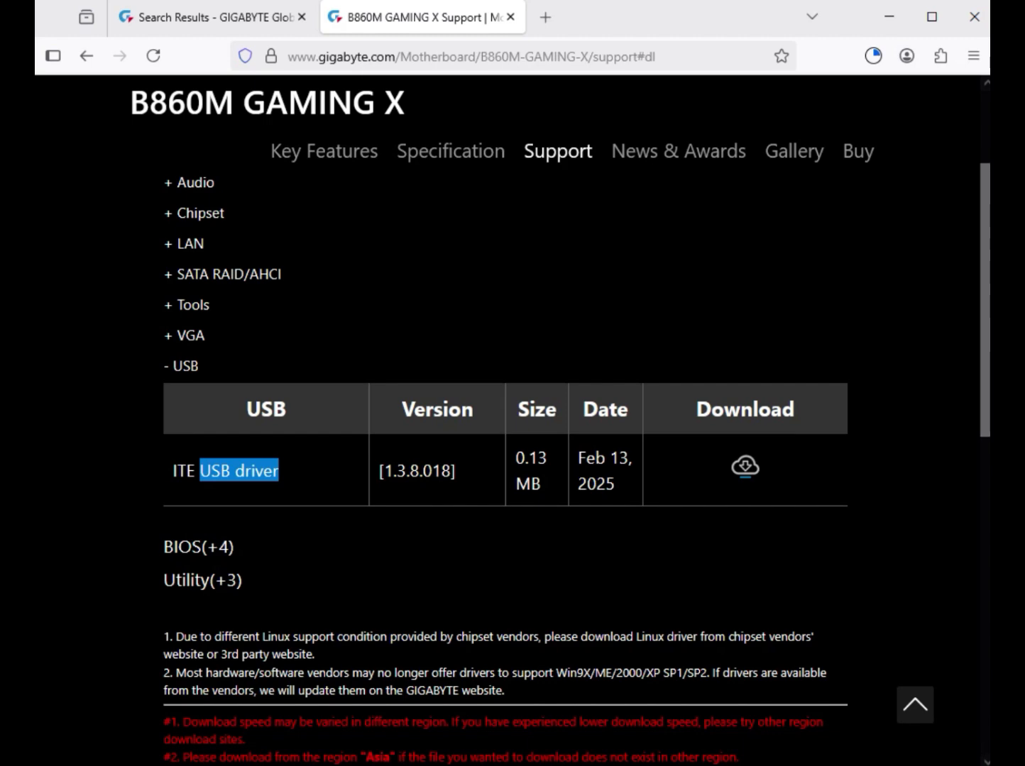
{"action": "left_click_drag", "start_coordinate": [279, 470], "coordinate": [284, 471]}
{"action": "left_click", "coordinate": [744, 467]}
- Show the downloaded LAN driver archive in the Downloads folder in File Explorer and clear the file selection
{"action": "left_click", "coordinate": [873, 55]}
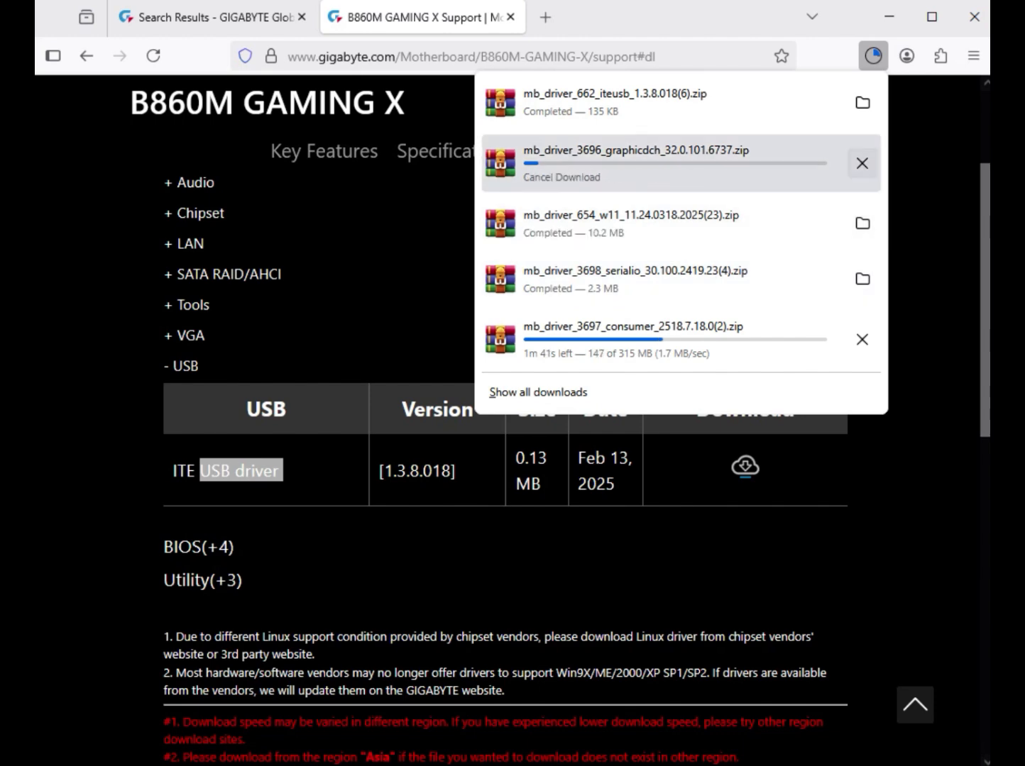
{"action": "left_click", "coordinate": [862, 222]}
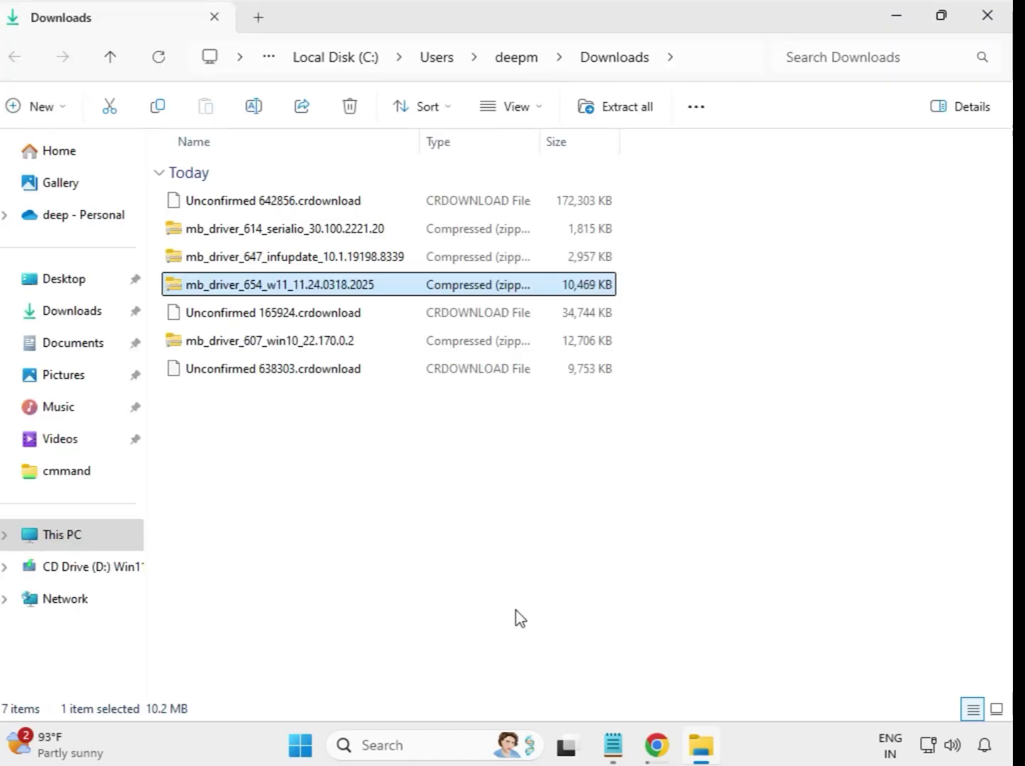
{"action": "left_click_drag", "start_coordinate": [375, 455], "coordinate": [354, 231]}
{"action": "left_click", "coordinate": [572, 488]}
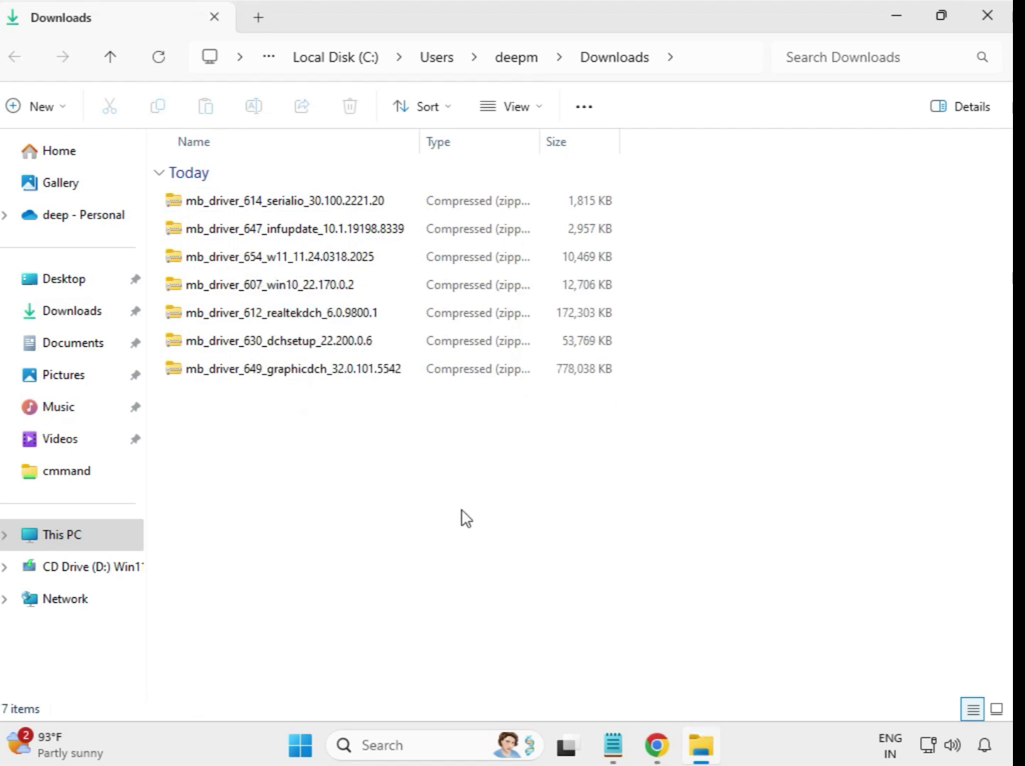
- Extract the mb_driver_614_serialio_30.100.2221.20 archive into its own folder in Downloads, close the extracted files window and select the new folder
{"action": "left_click", "coordinate": [264, 206]}
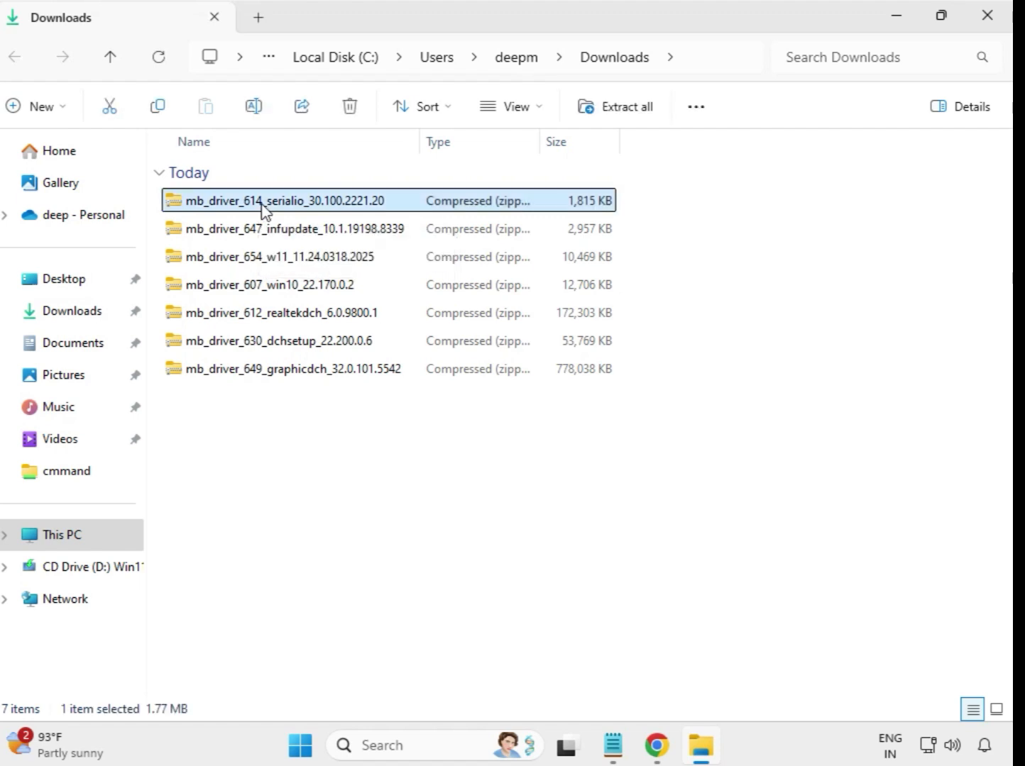
{"action": "right_click", "coordinate": [263, 206]}
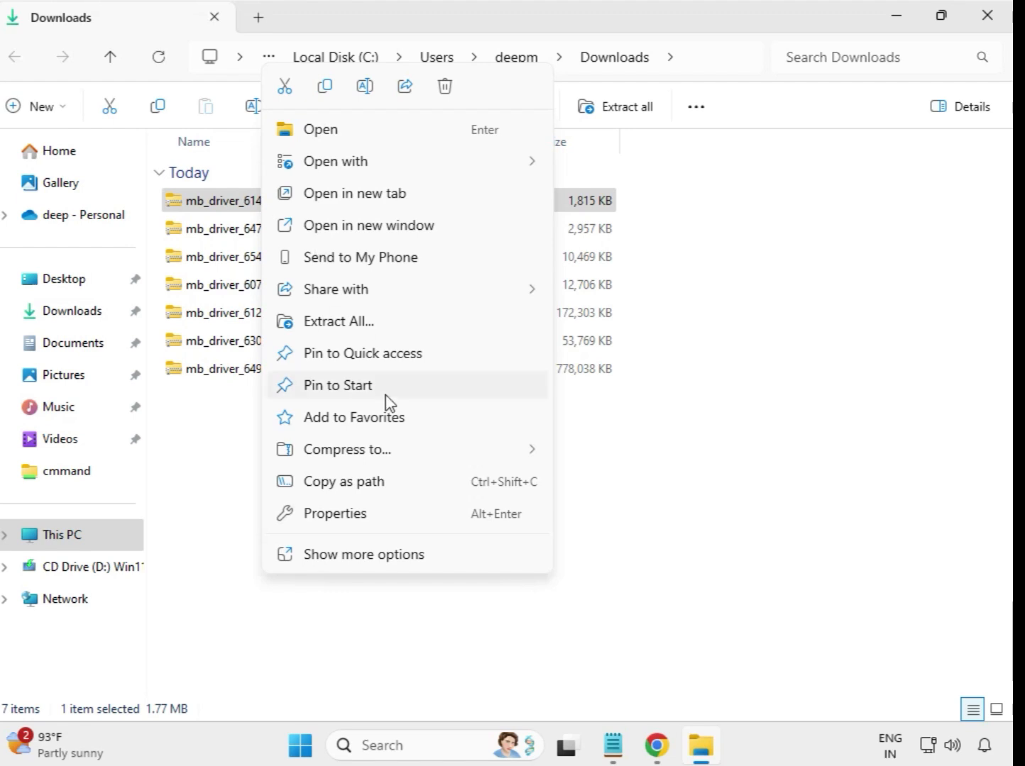
{"action": "left_click", "coordinate": [345, 328]}
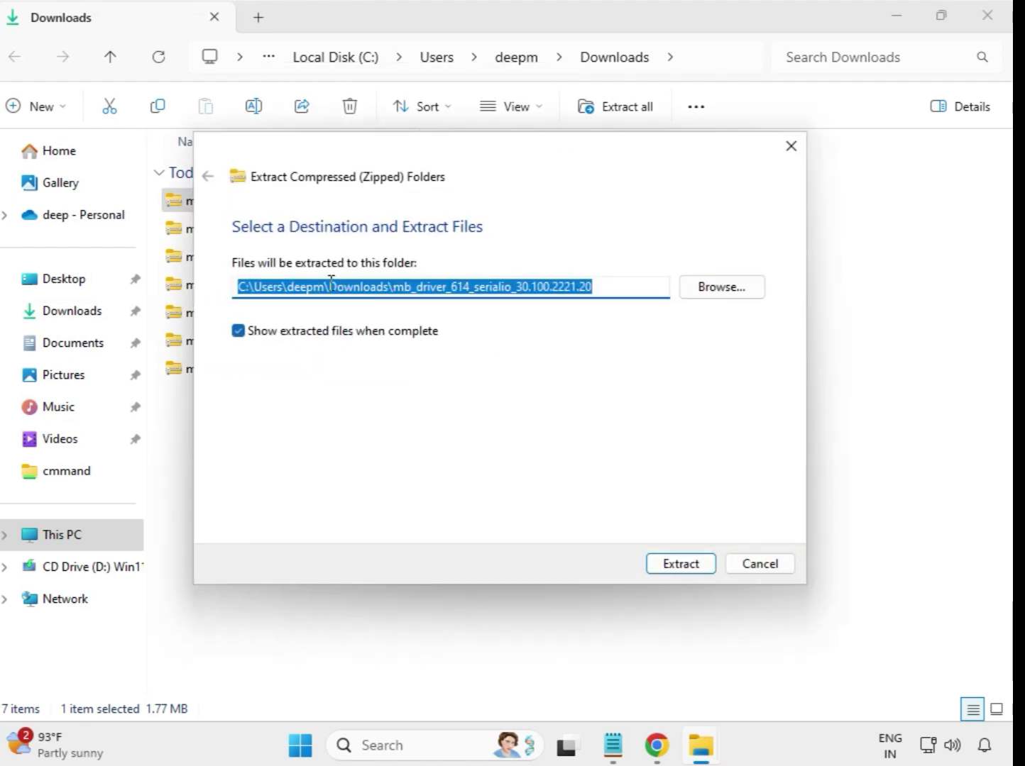
{"action": "left_click", "coordinate": [690, 565]}
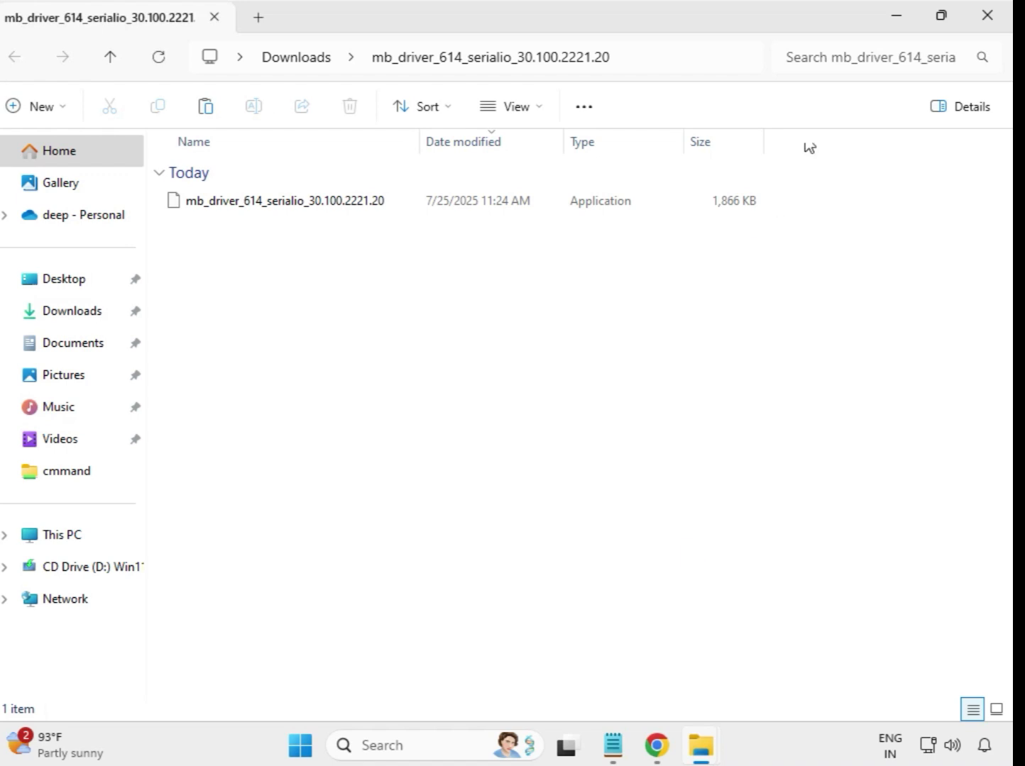
{"action": "left_click", "coordinate": [990, 25]}
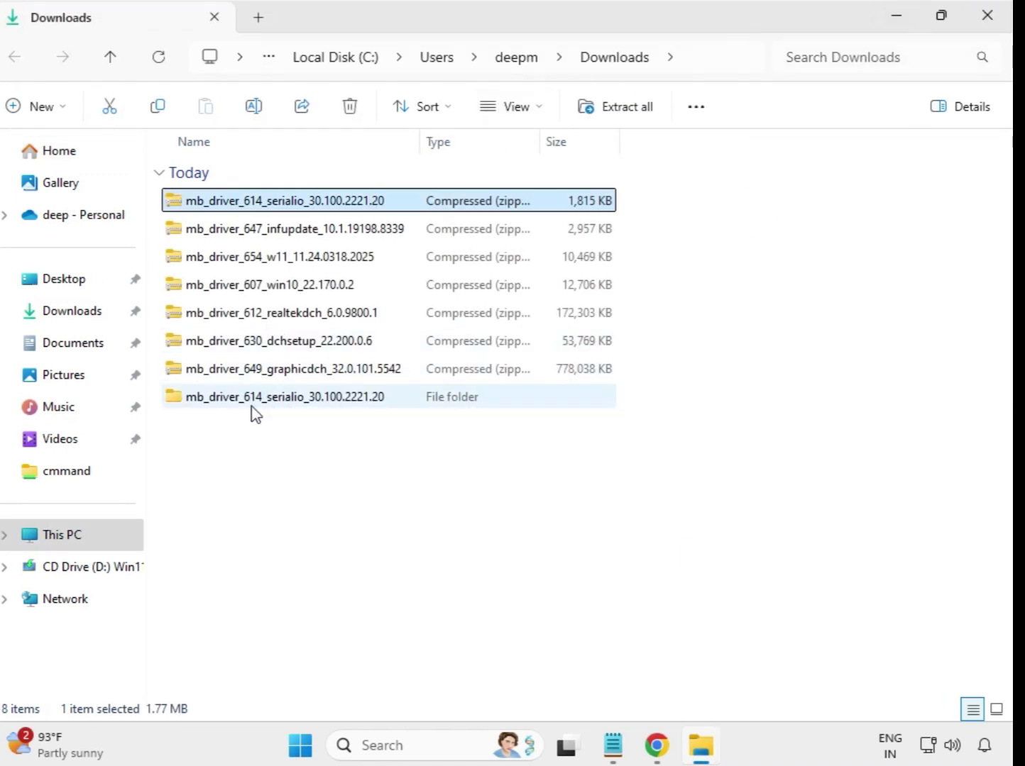
{"action": "left_click", "coordinate": [208, 406]}
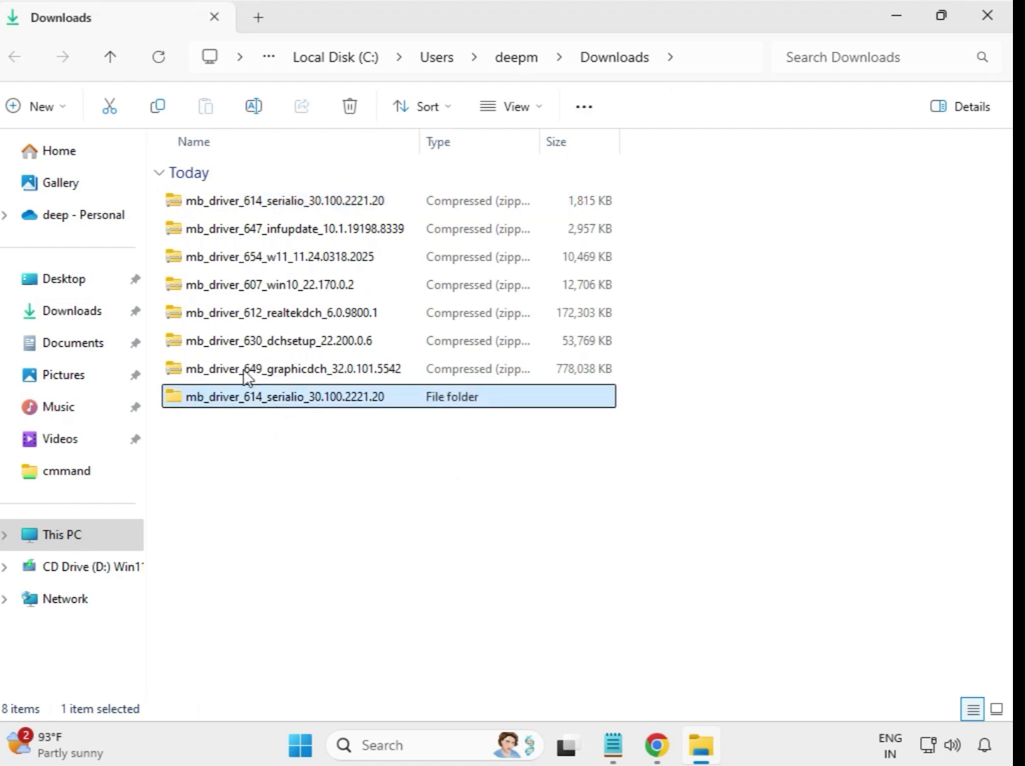
- Extract the mb_driver_647_infupdate_10.1.19198.8339 archive into its default folder in Downloads
{"action": "left_click", "coordinate": [268, 238]}
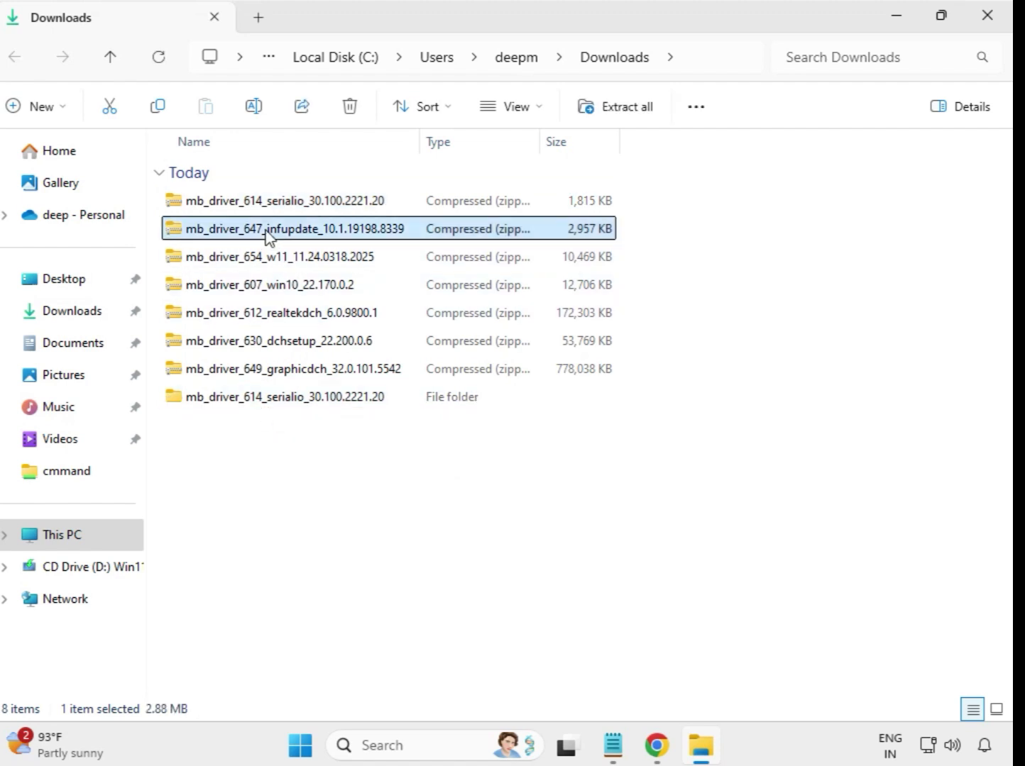
{"action": "right_click", "coordinate": [268, 239]}
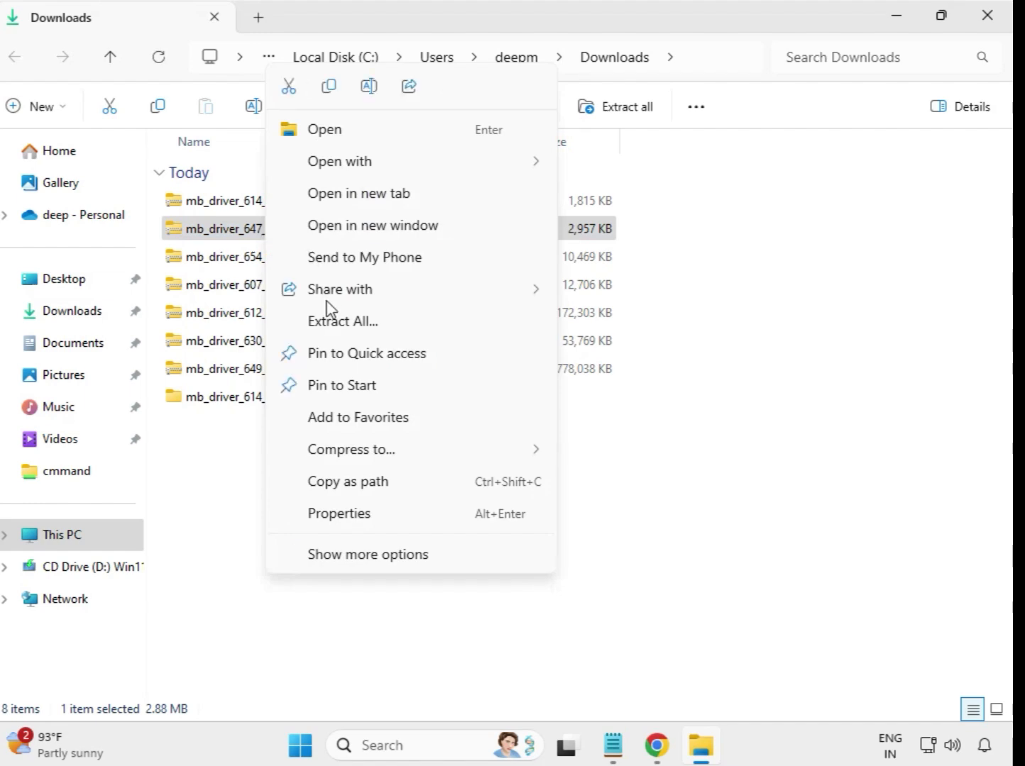
{"action": "left_click", "coordinate": [345, 323]}
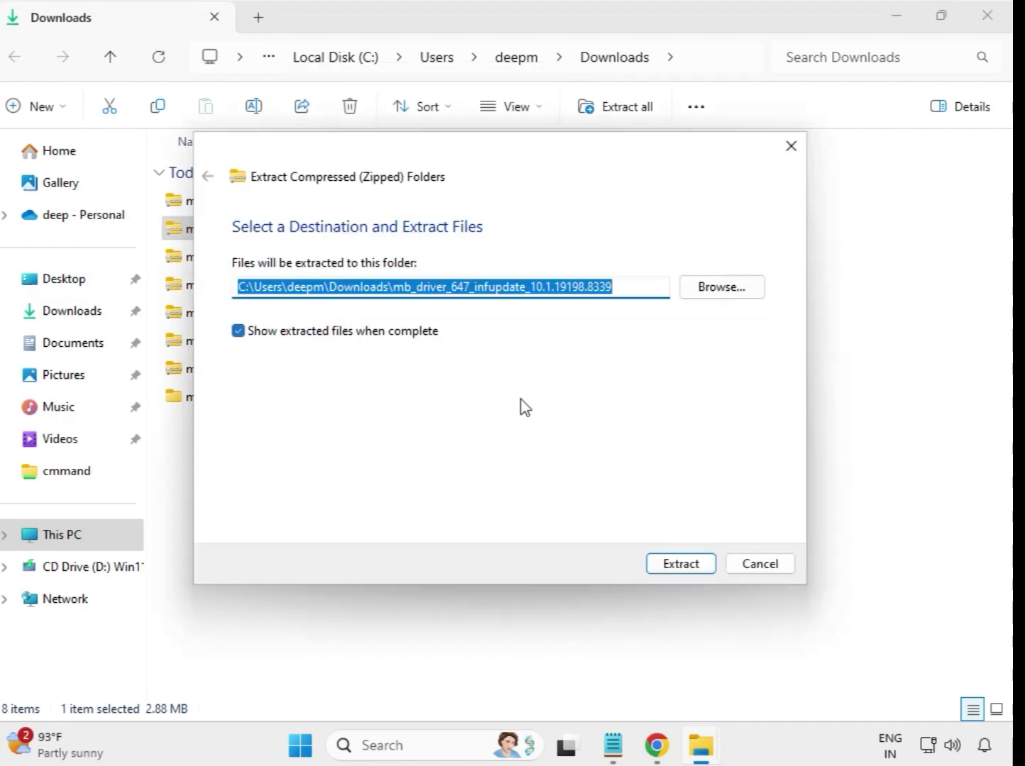
{"action": "left_click", "coordinate": [662, 568]}
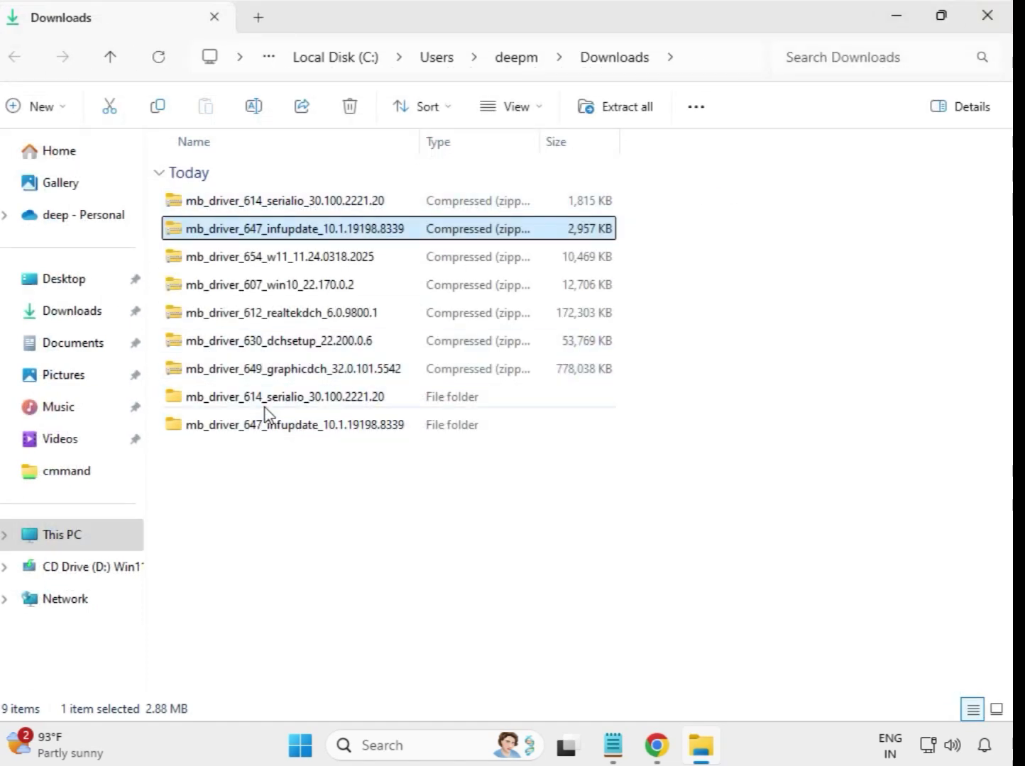
- Extract the mb_driver_654_w11_11.24.0318.2025 archive into its default folder in Downloads and close the extracted files window
{"action": "left_click", "coordinate": [261, 264]}
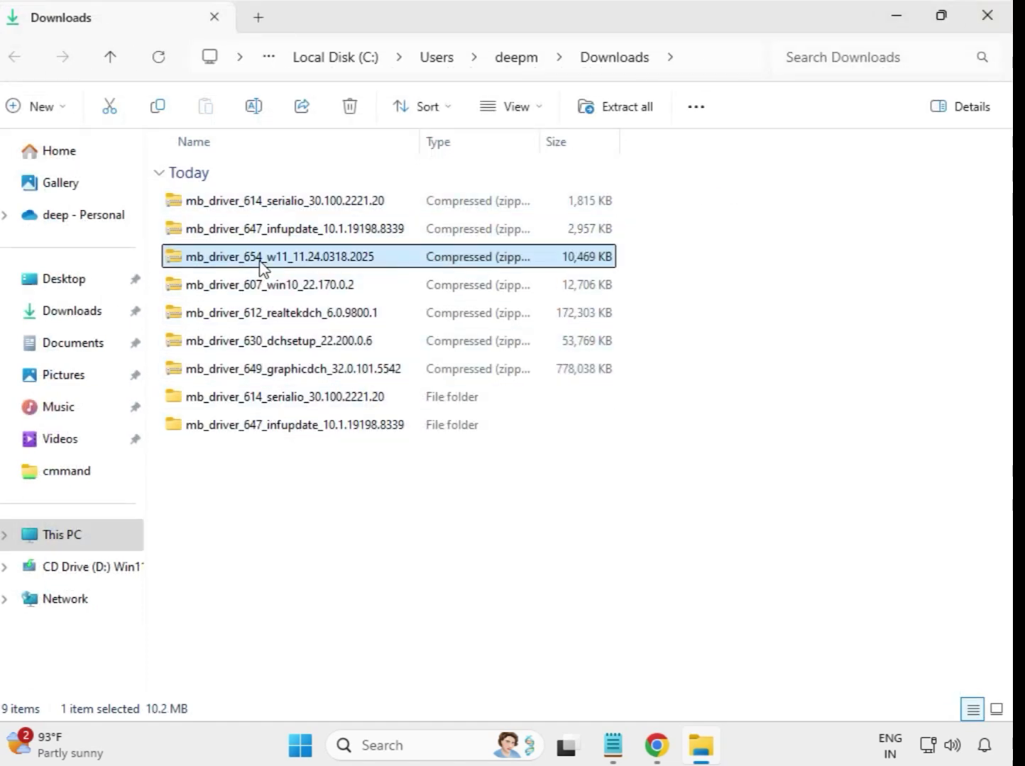
{"action": "right_click", "coordinate": [260, 266]}
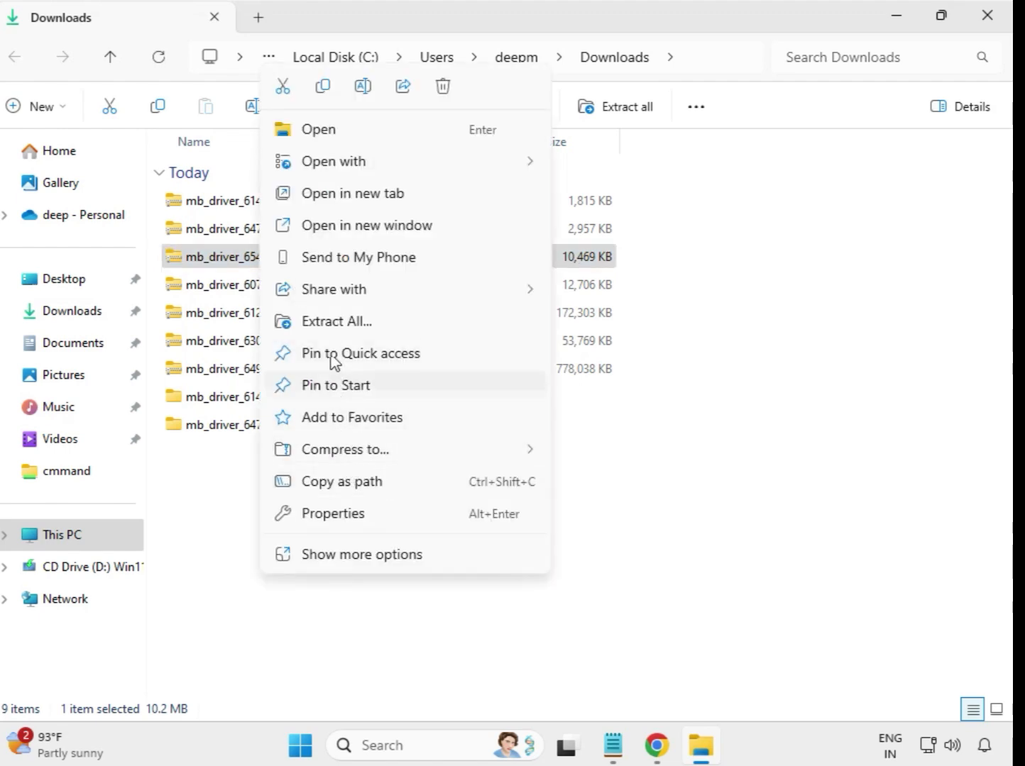
{"action": "left_click", "coordinate": [351, 323]}
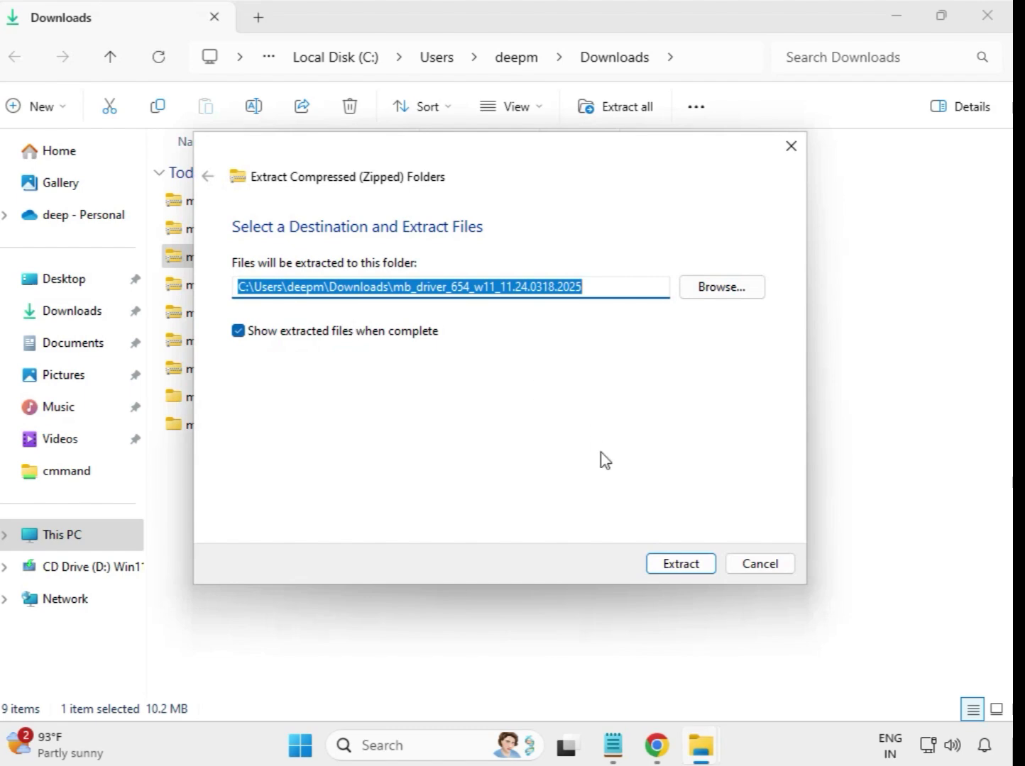
{"action": "left_click", "coordinate": [679, 564]}
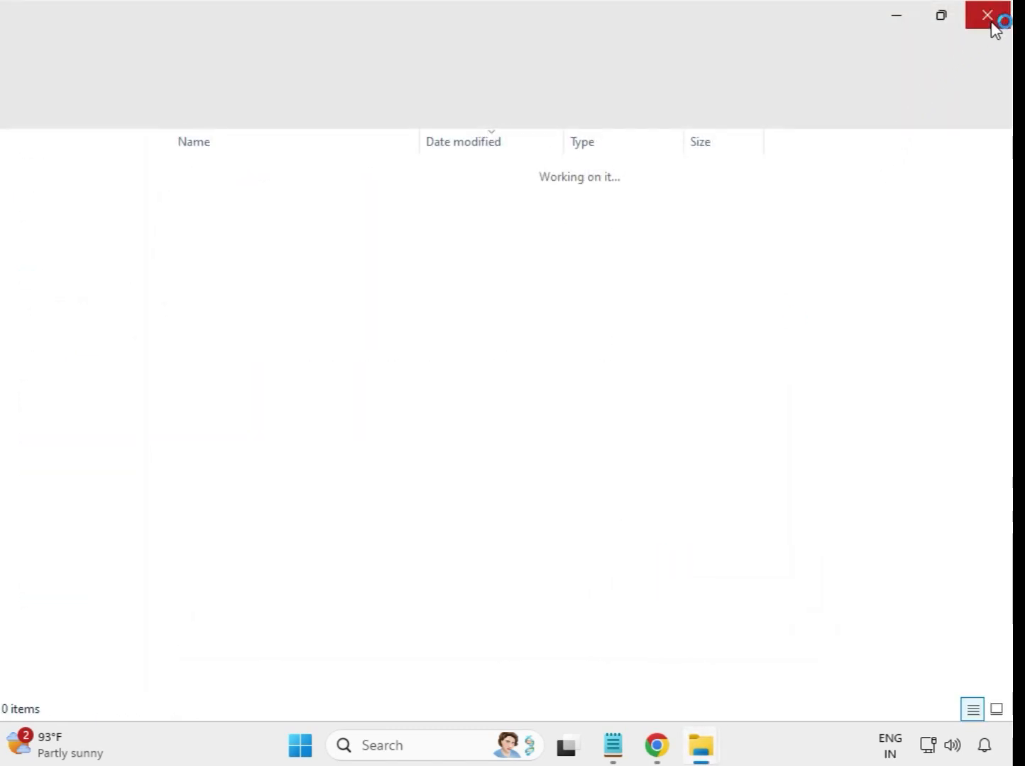
{"action": "left_click", "coordinate": [988, 17]}
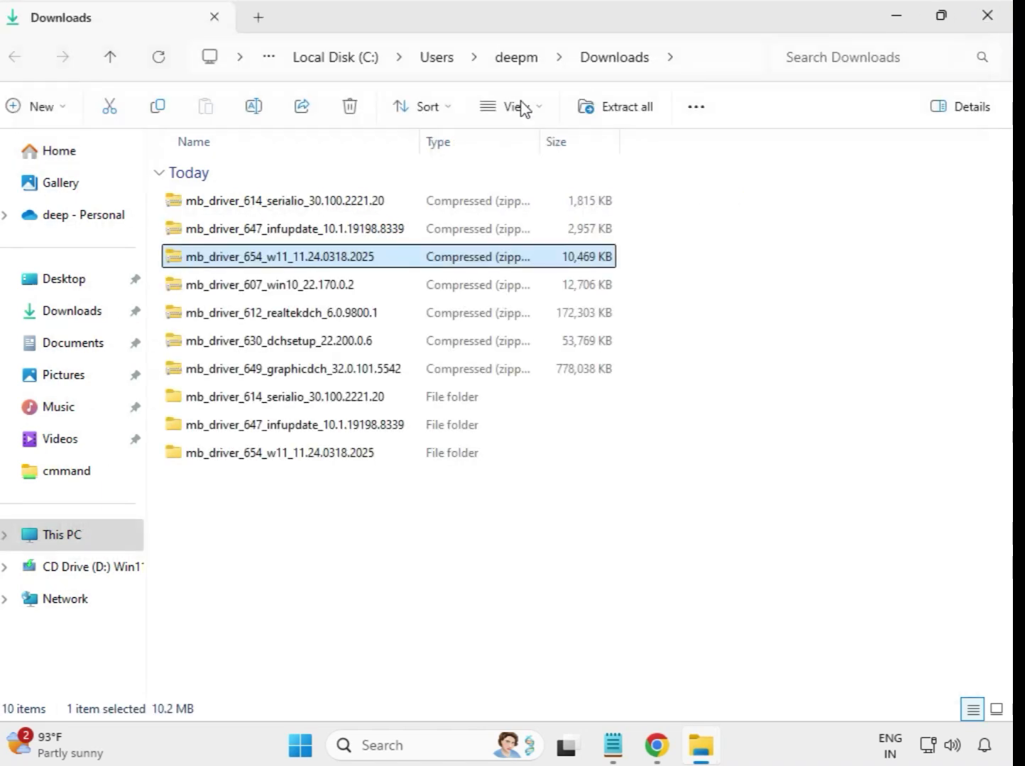
- Extract the mb_driver_607_win10_22.170.0.2 archive into its default folder in Downloads and close the extracted files window
{"action": "left_click", "coordinate": [235, 288]}
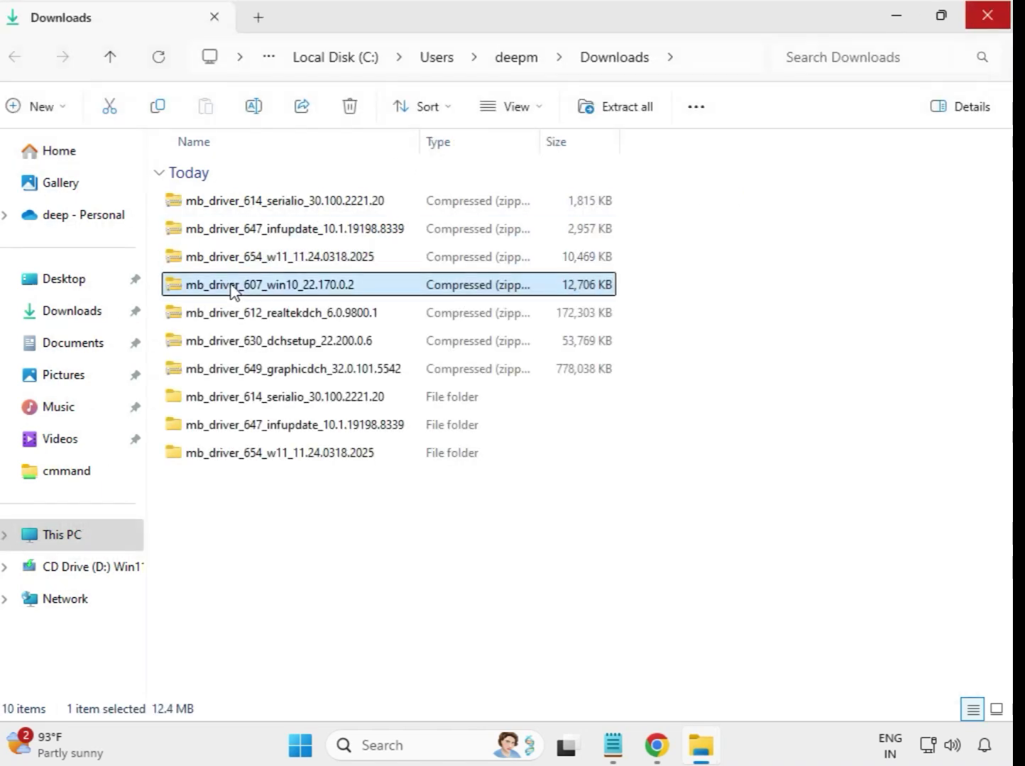
{"action": "right_click", "coordinate": [232, 290]}
{"action": "left_click", "coordinate": [310, 324]}
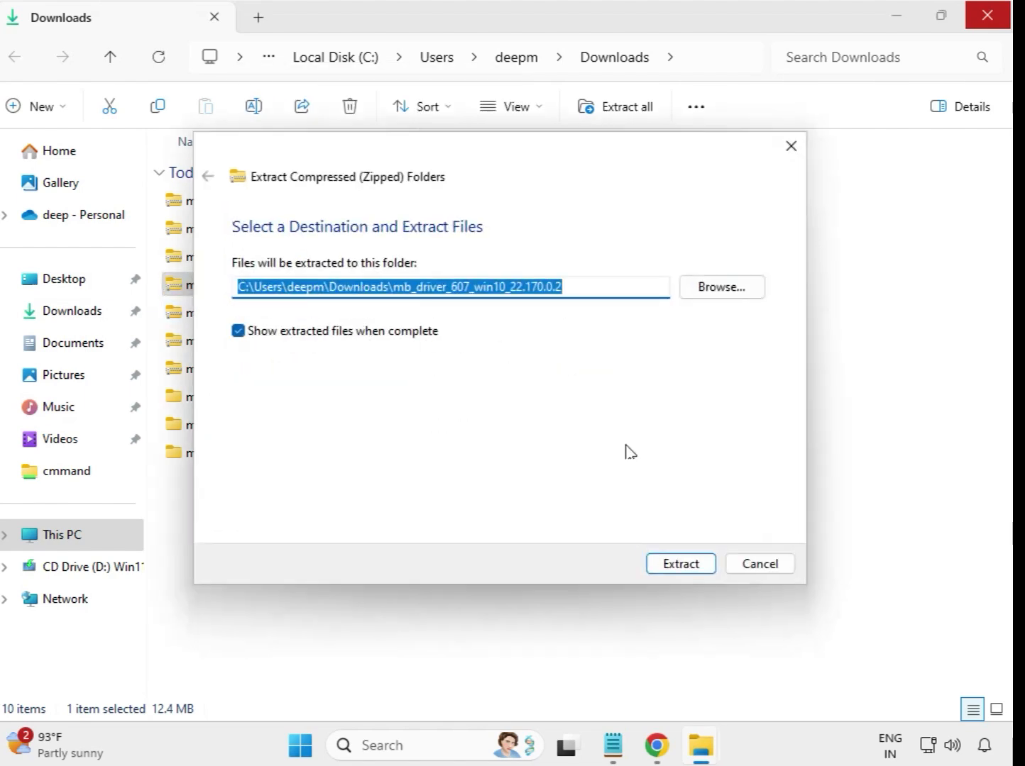
{"action": "left_click", "coordinate": [686, 565]}
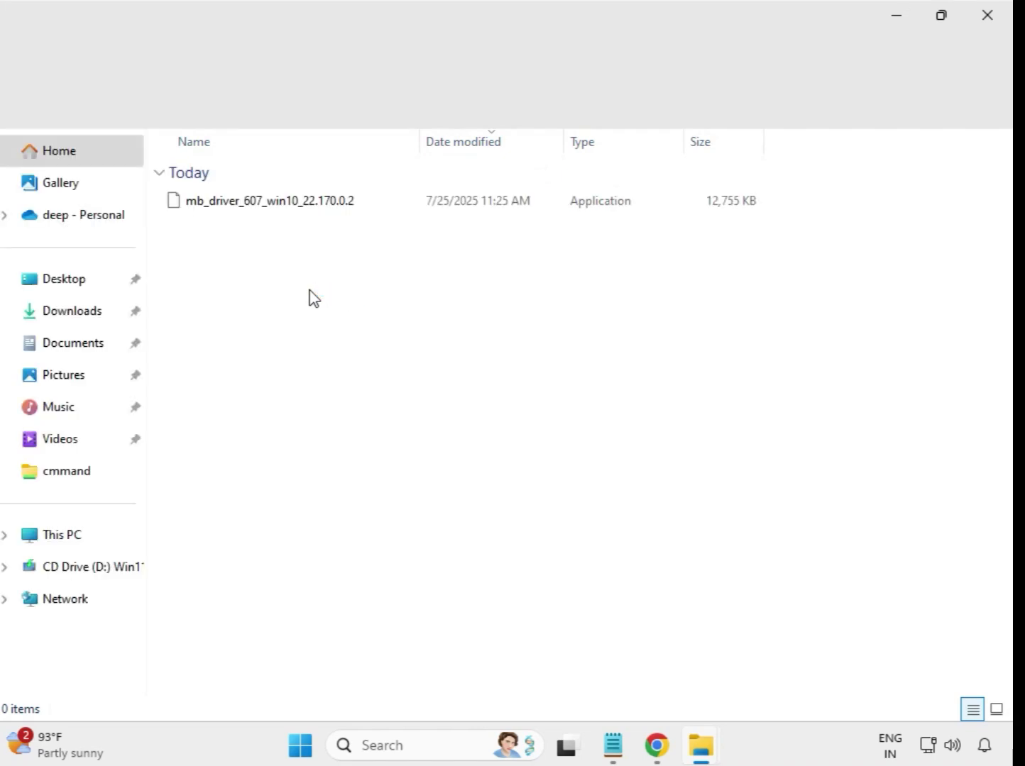
{"action": "left_click", "coordinate": [997, 13]}
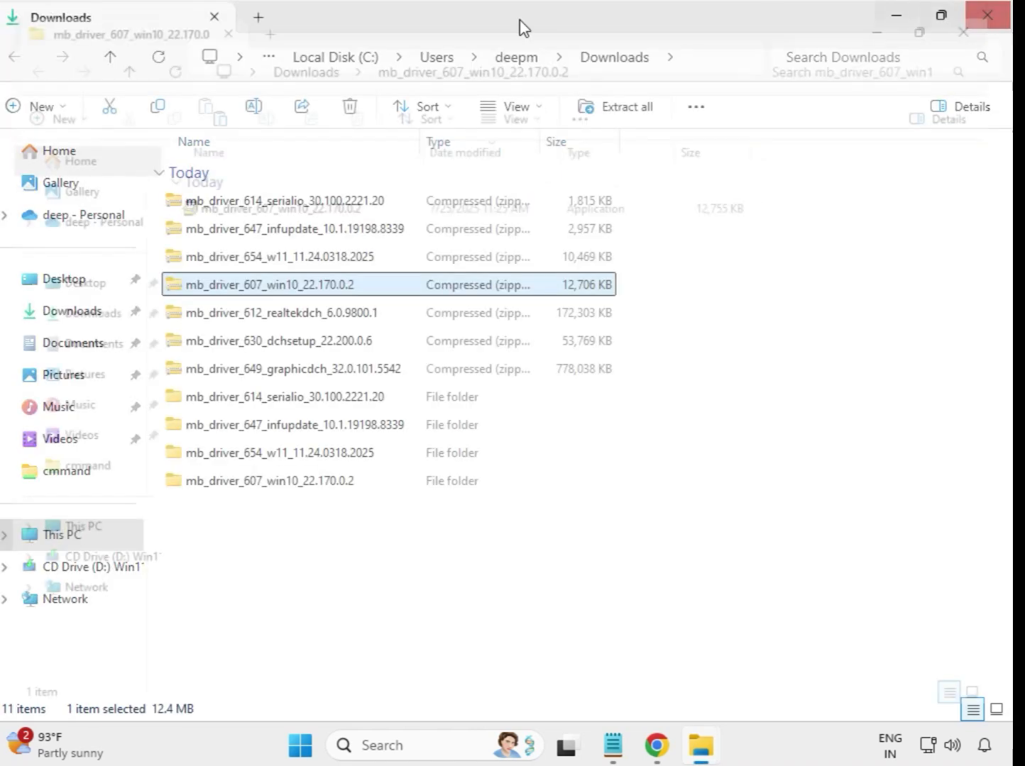
- Extract the mb_driver_612_realtekdch_6.0.9800.1 archive into its default folder in Downloads and close the extracted files window
{"action": "left_click", "coordinate": [289, 320]}
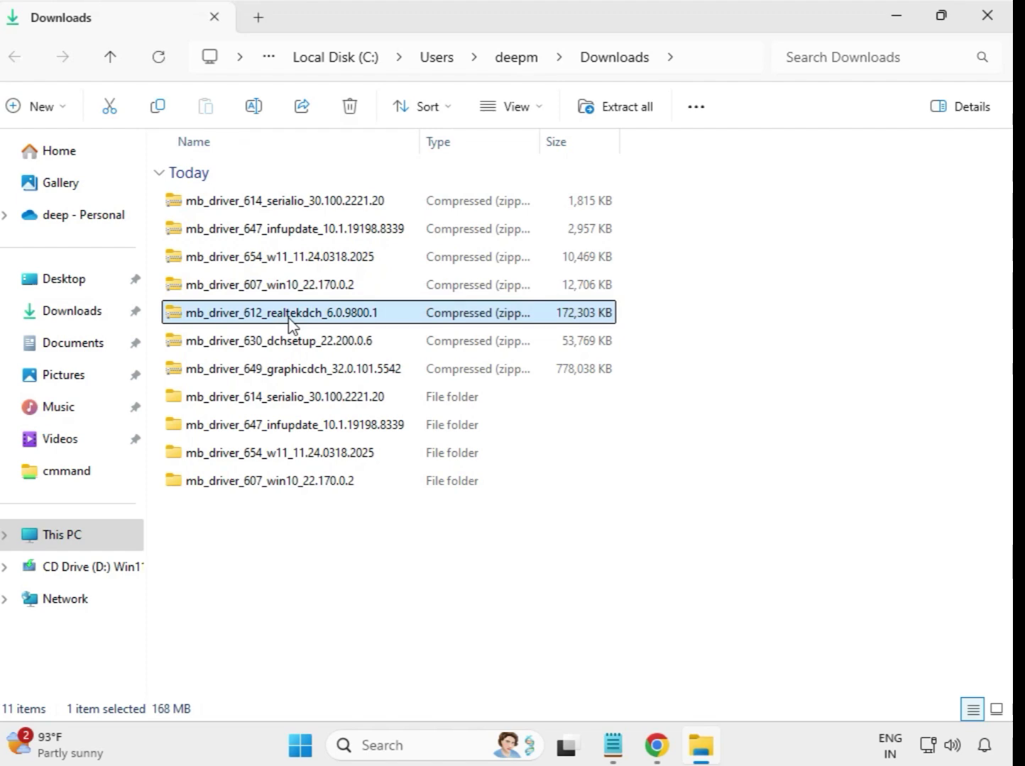
{"action": "right_click", "coordinate": [290, 325]}
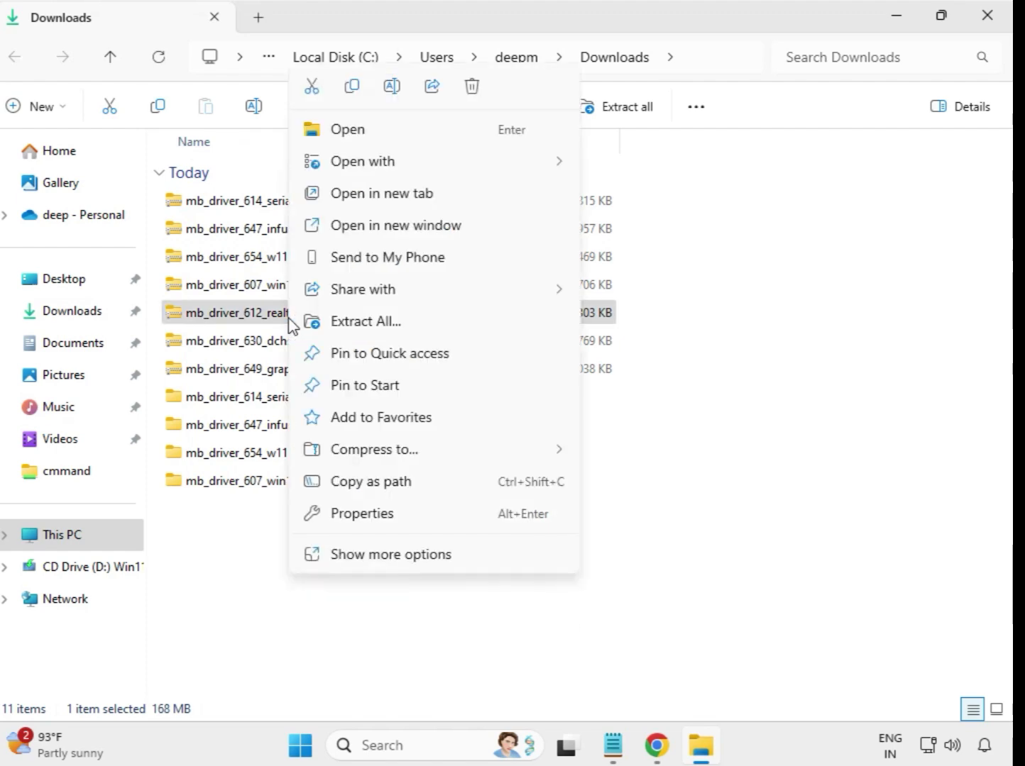
{"action": "left_click", "coordinate": [395, 322]}
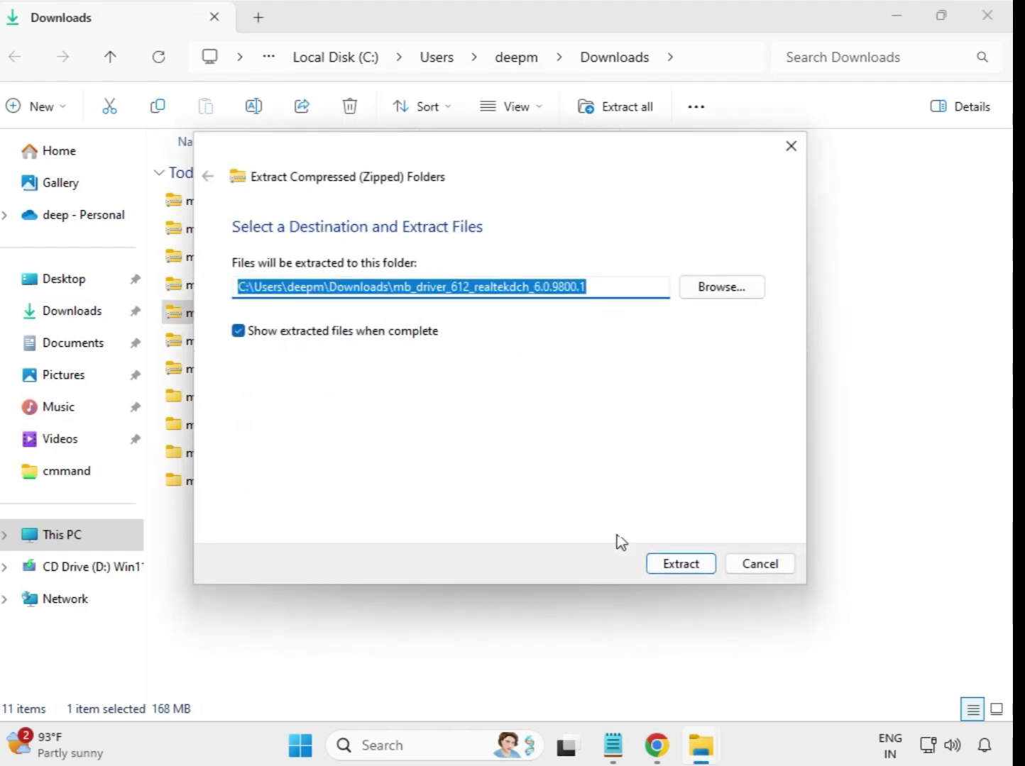
{"action": "left_click", "coordinate": [670, 566]}
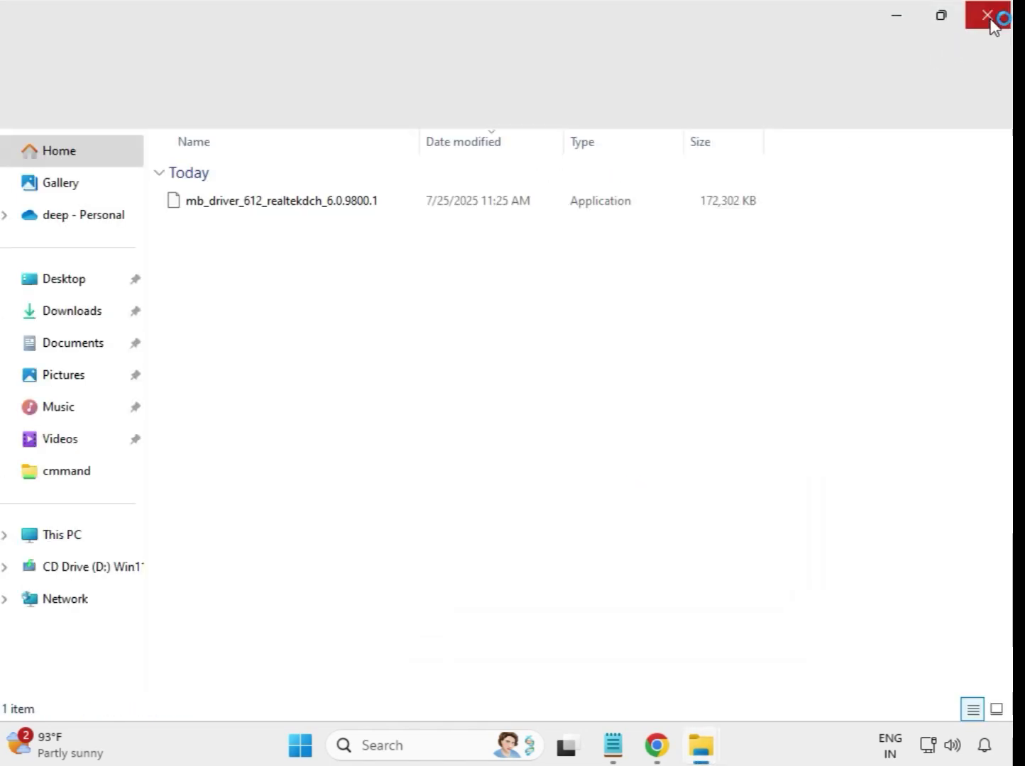
{"action": "left_click", "coordinate": [991, 21]}
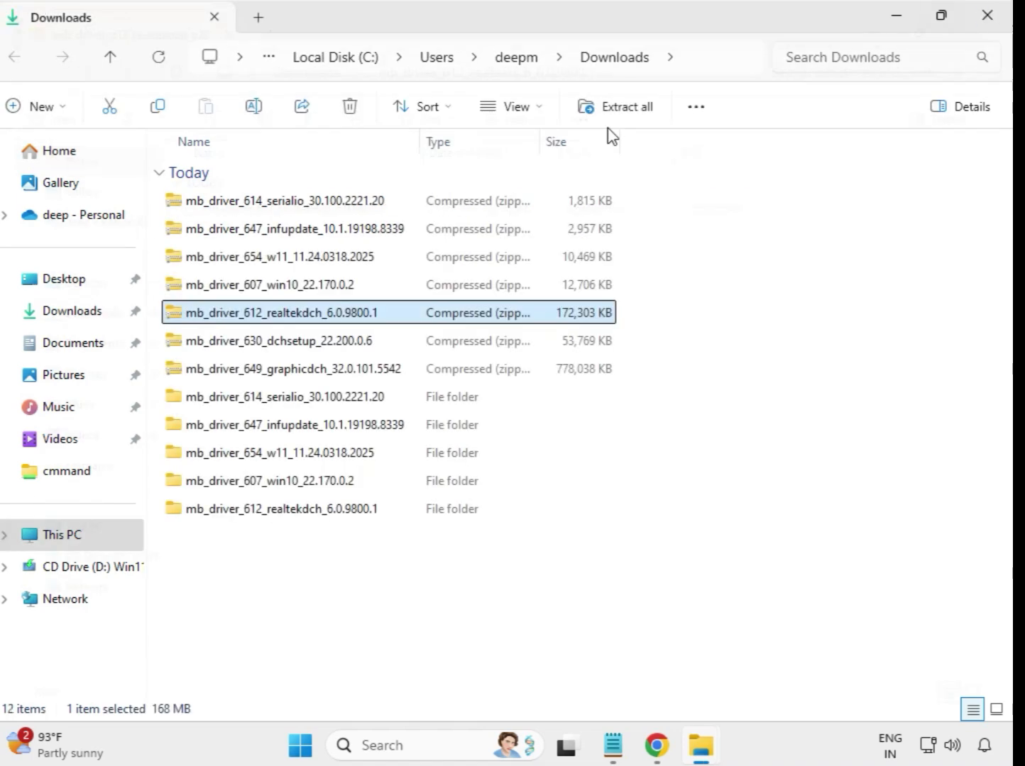
- Extract the mb_driver_630_dchsetup_22.200.0.6 archive into its default folder in Downloads and close the extracted files window
{"action": "left_click", "coordinate": [283, 346]}
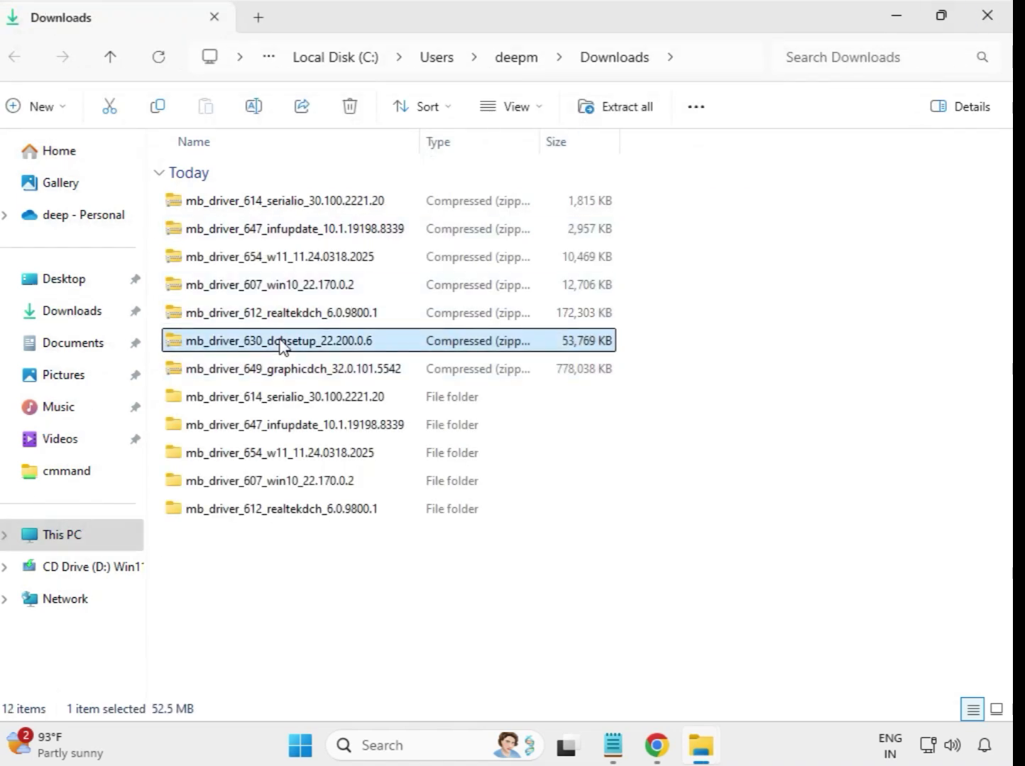
{"action": "right_click", "coordinate": [279, 340]}
{"action": "left_click", "coordinate": [354, 333]}
{"action": "left_click", "coordinate": [677, 564]}
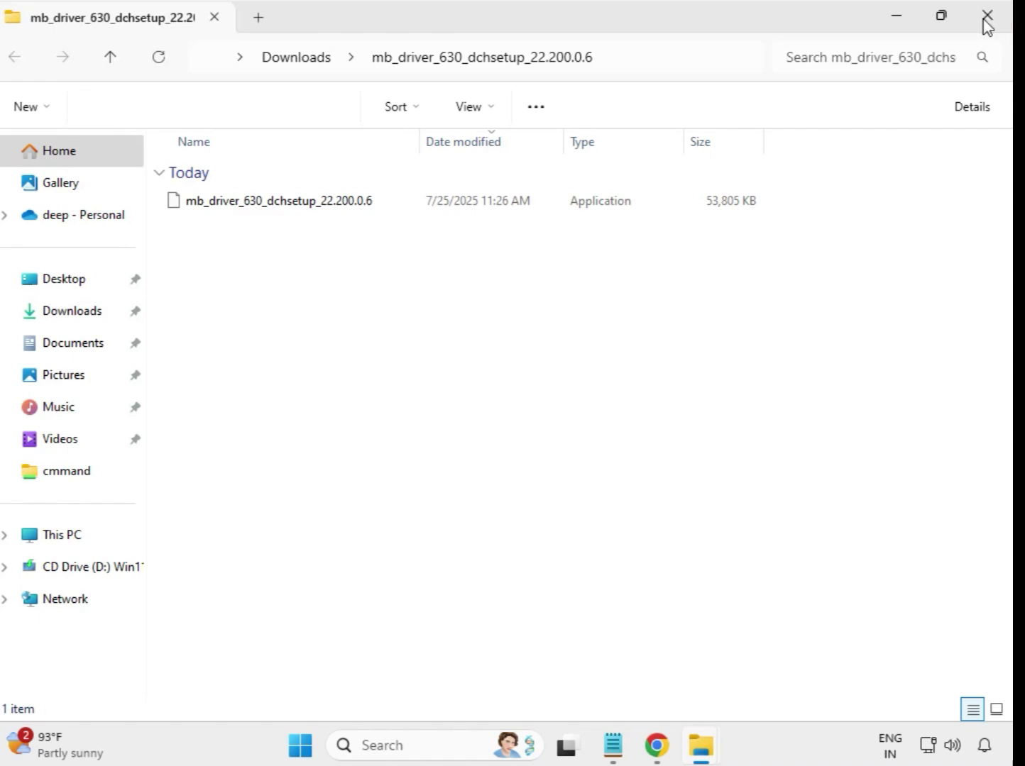
{"action": "left_click", "coordinate": [987, 17]}
- Extract the mb_driver_649_graphicdch_32.0.101.5542 archive into its default folder in Downloads and close the extracted files window
{"action": "left_click", "coordinate": [310, 376]}
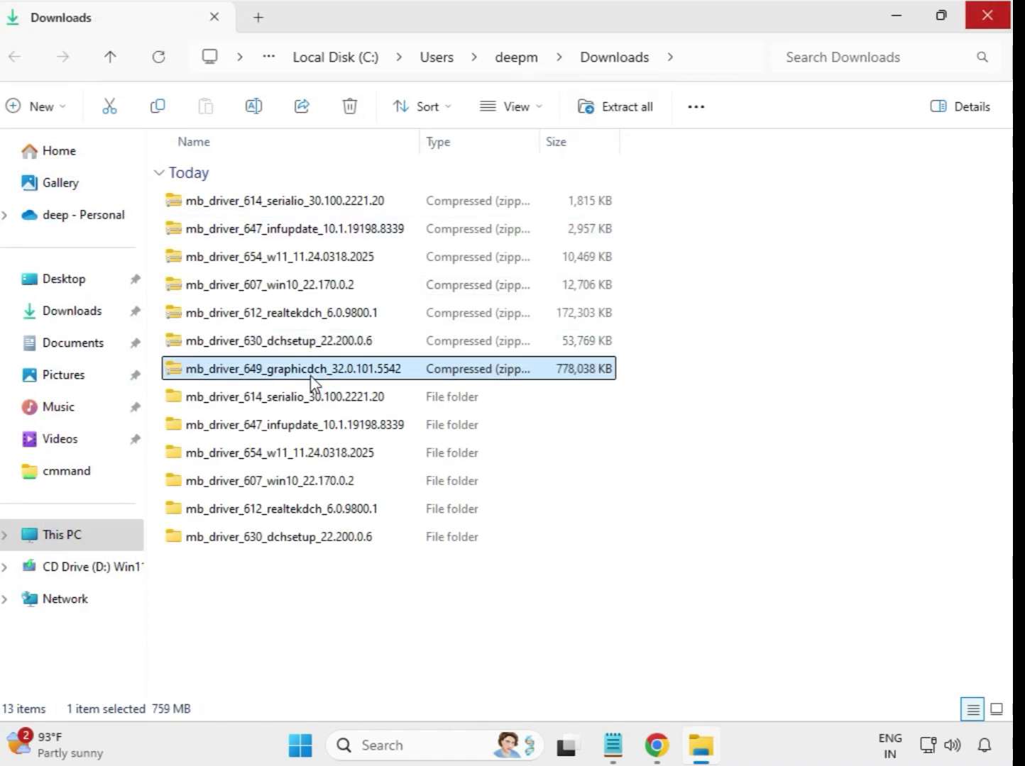
{"action": "right_click", "coordinate": [312, 378]}
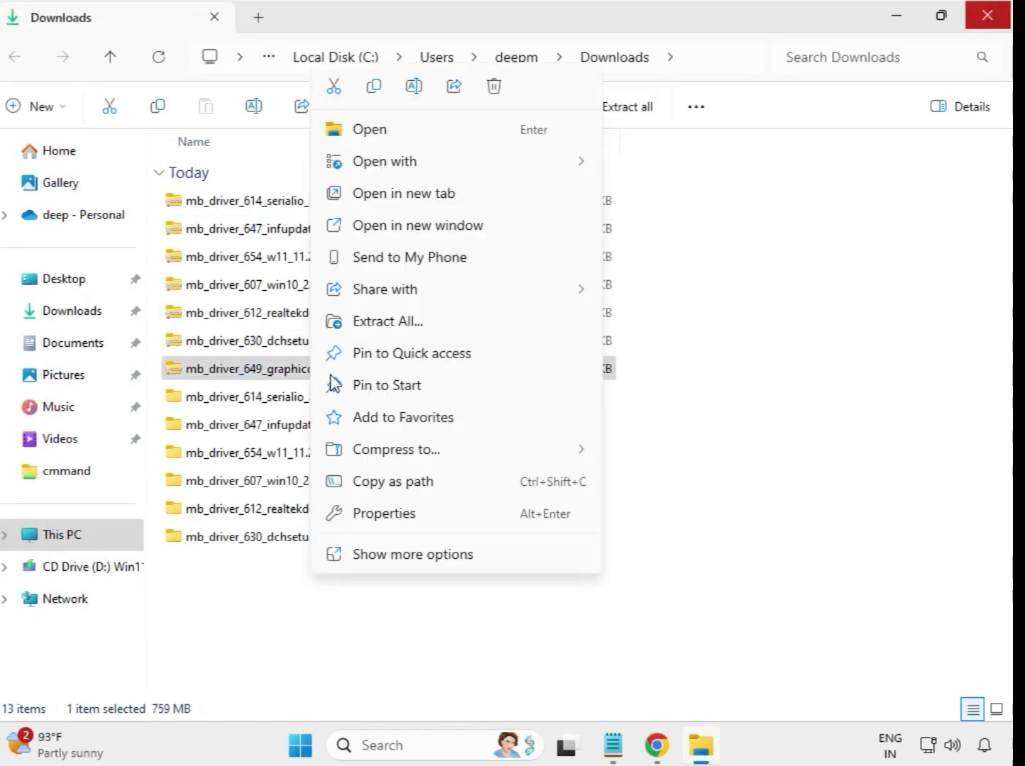
{"action": "left_click", "coordinate": [403, 323]}
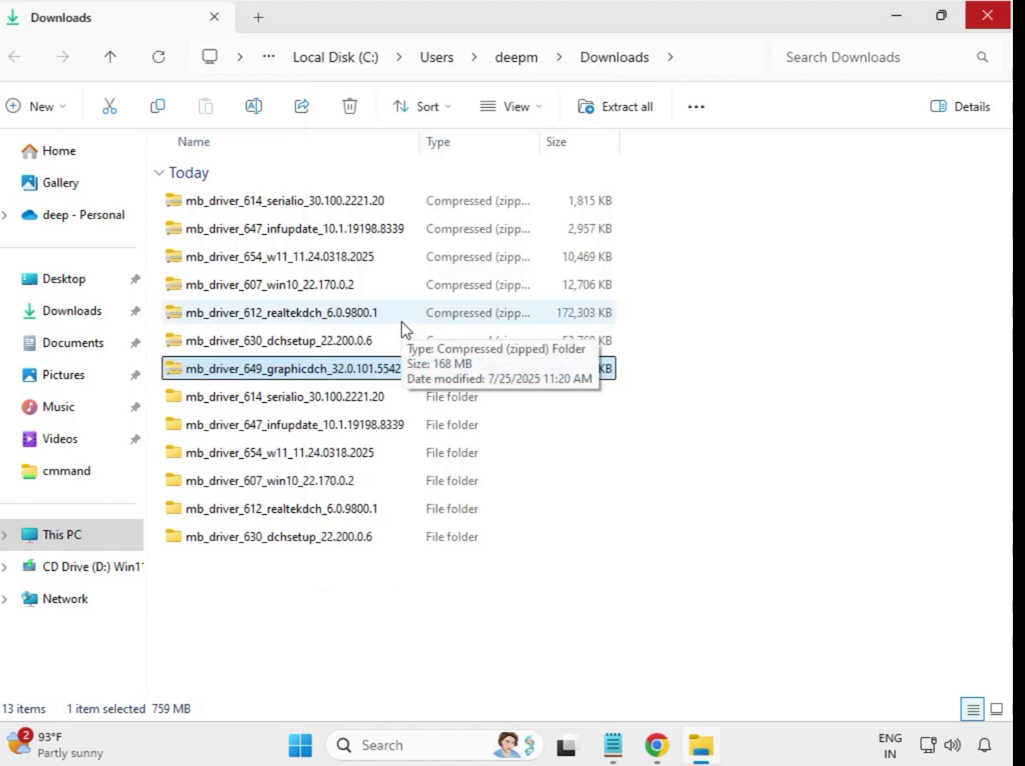
{"action": "left_click", "coordinate": [680, 568]}
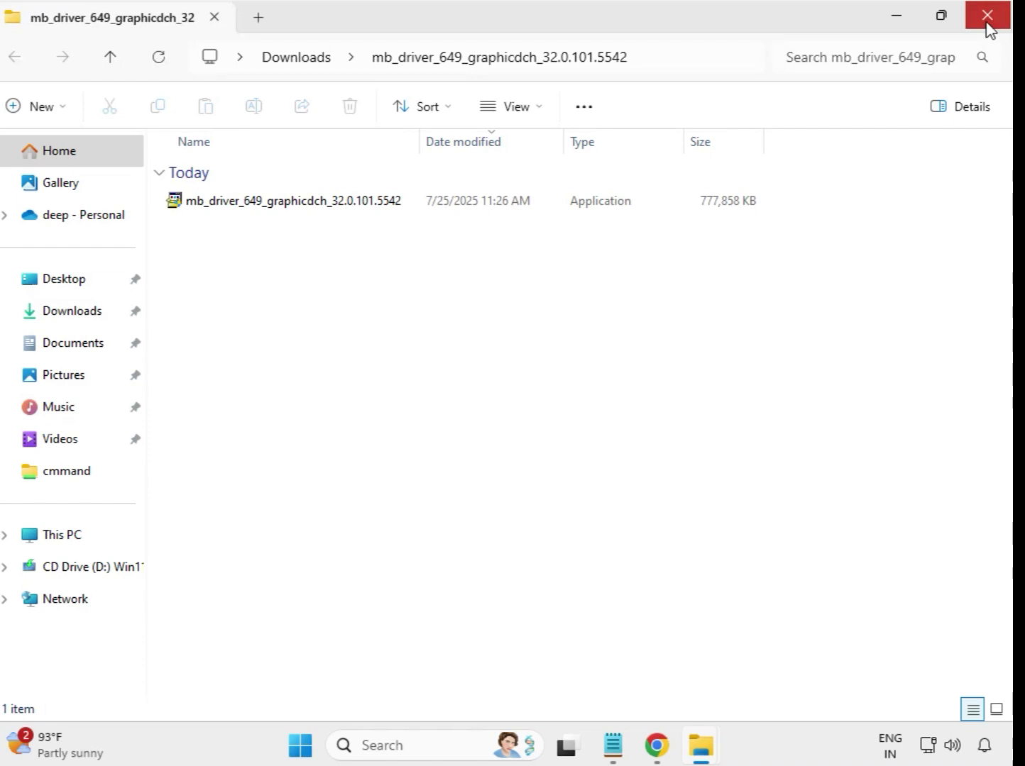
{"action": "left_click", "coordinate": [986, 22]}
- Refresh the Downloads folder listing and select all the extracted driver folders, from mb_driver_614_serialio to mb_driver_649_graphicdch
{"action": "left_click", "coordinate": [465, 627]}
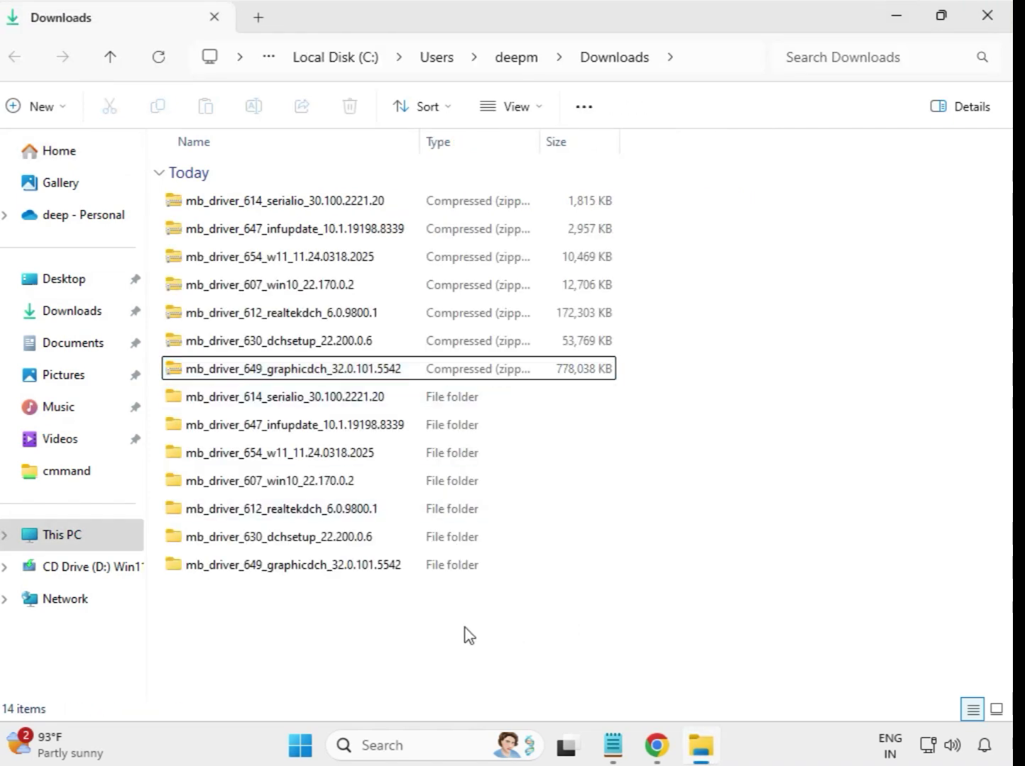
{"action": "right_click", "coordinate": [378, 611]}
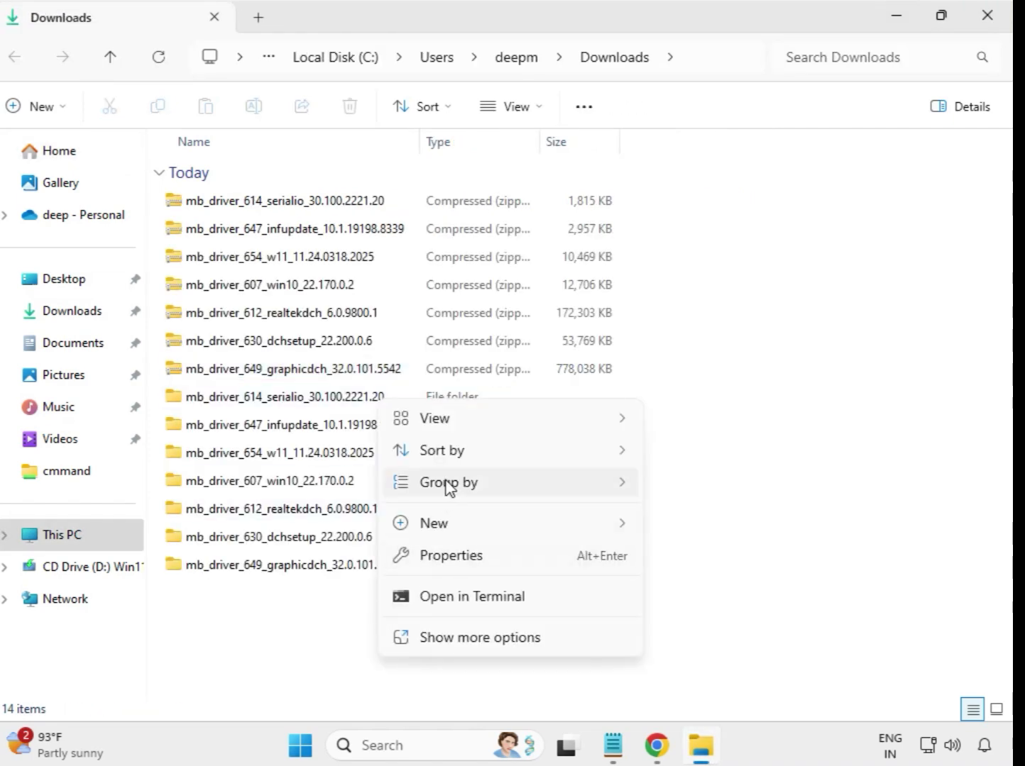
{"action": "left_click", "coordinate": [489, 635]}
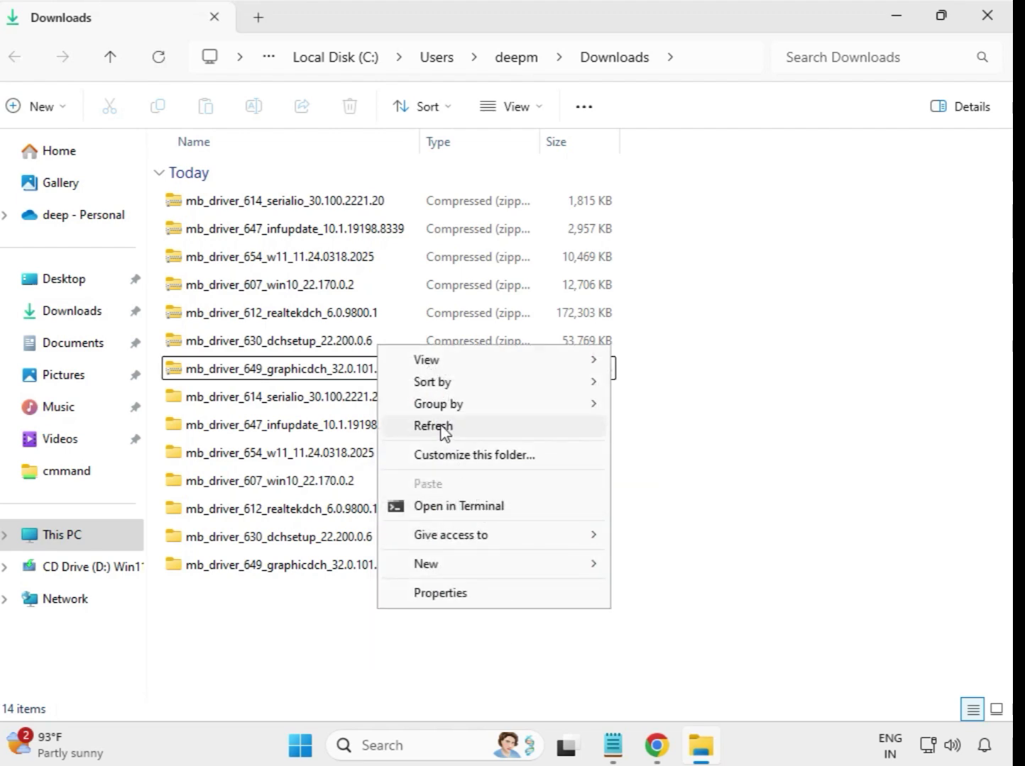
{"action": "left_click", "coordinate": [443, 427]}
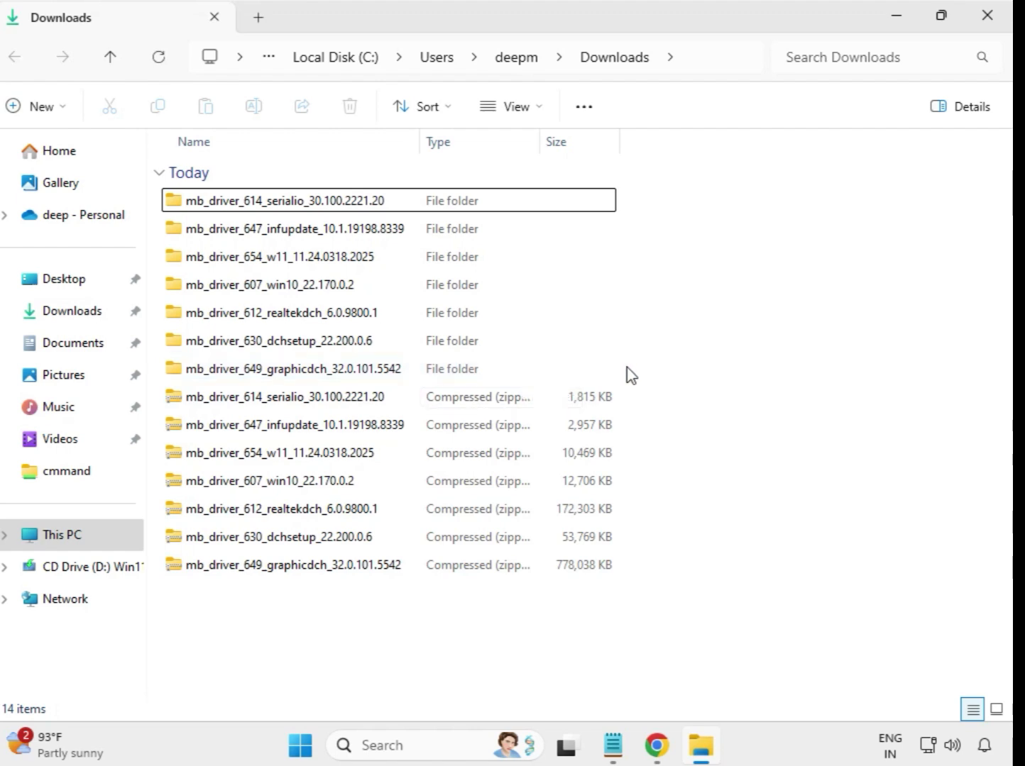
{"action": "left_click_drag", "start_coordinate": [627, 366], "coordinate": [389, 193]}
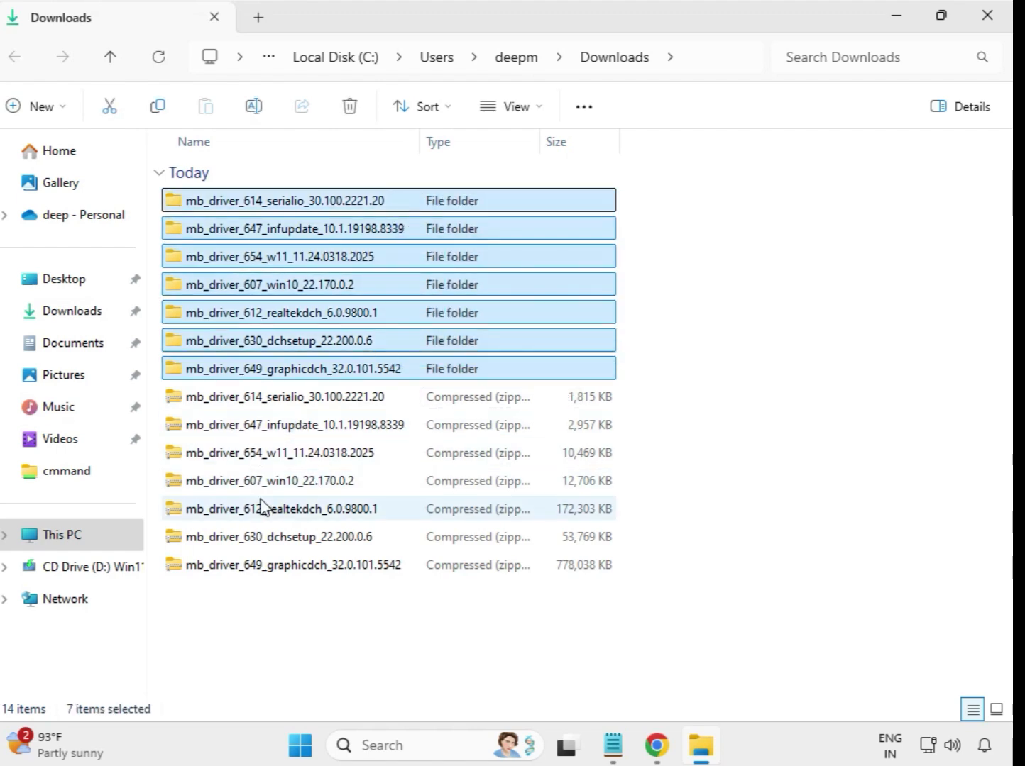
- Run the mb_driver_614_serialio_30.100.2221.20 installer as administrator, allowing its changes, dismiss the Program Compatibility Assistant and return to the Downloads folder
{"action": "left_click", "coordinate": [661, 249]}
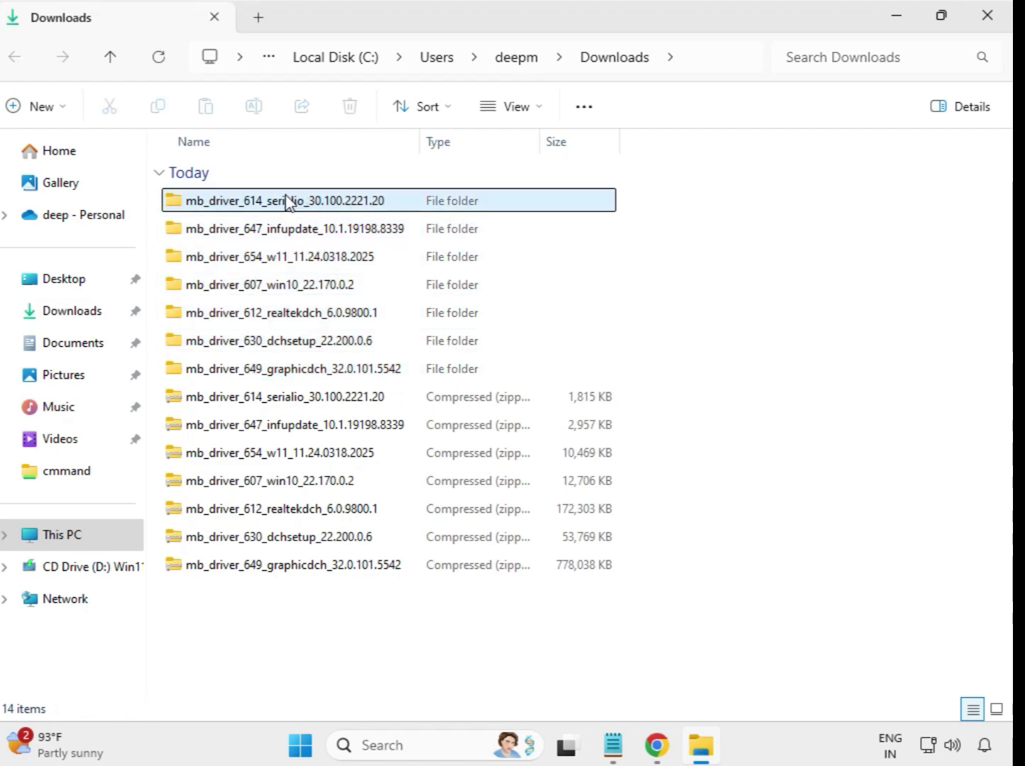
{"action": "double_click", "coordinate": [288, 203]}
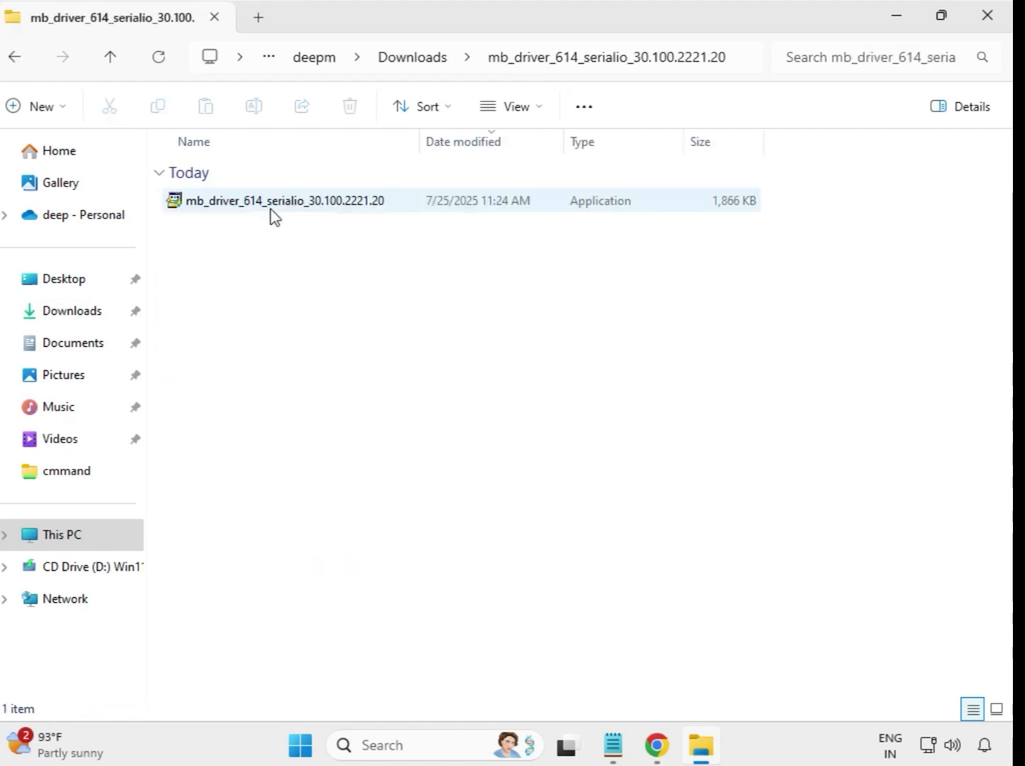
{"action": "left_click", "coordinate": [273, 206]}
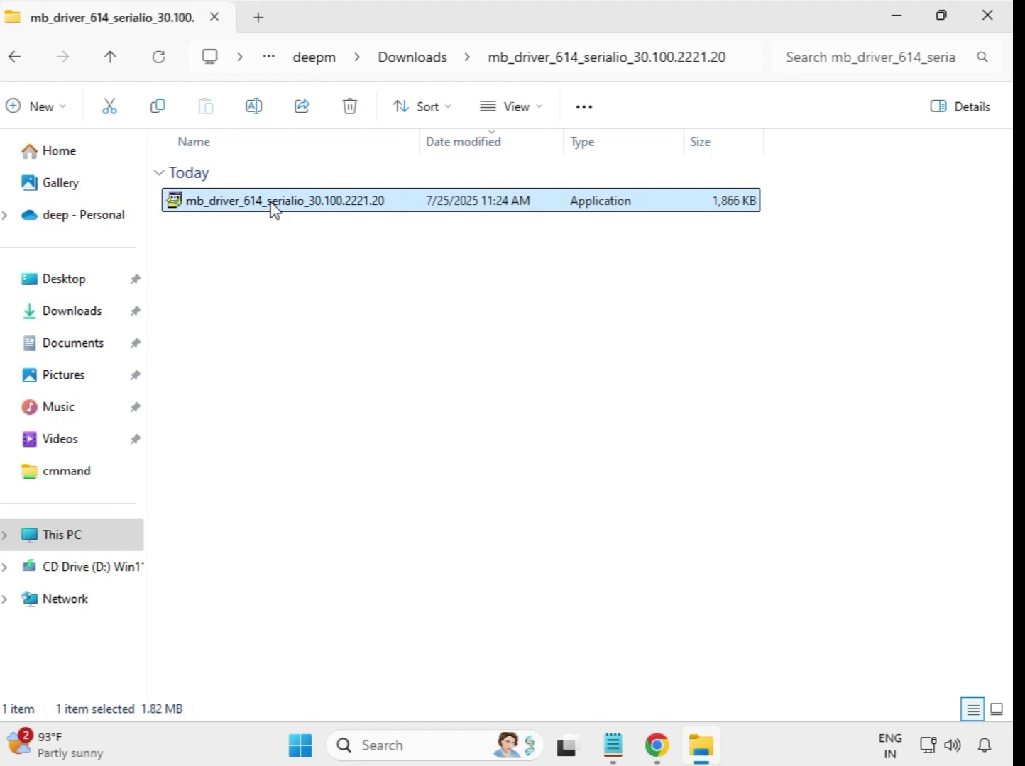
{"action": "right_click", "coordinate": [274, 207]}
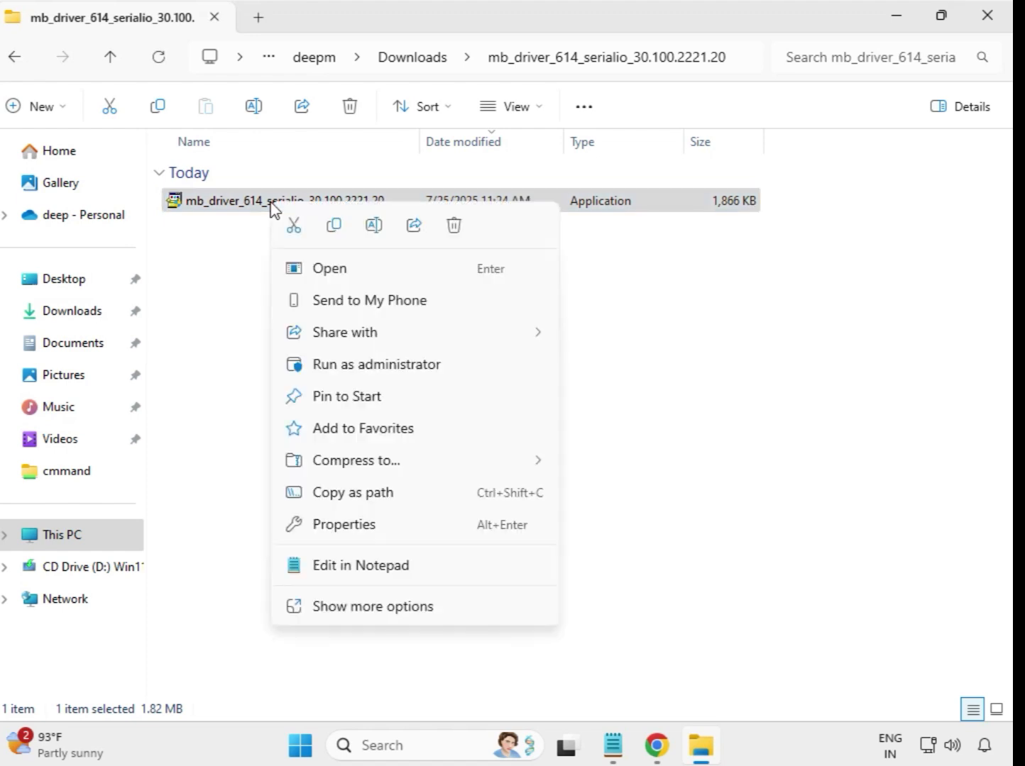
{"action": "left_click", "coordinate": [363, 369]}
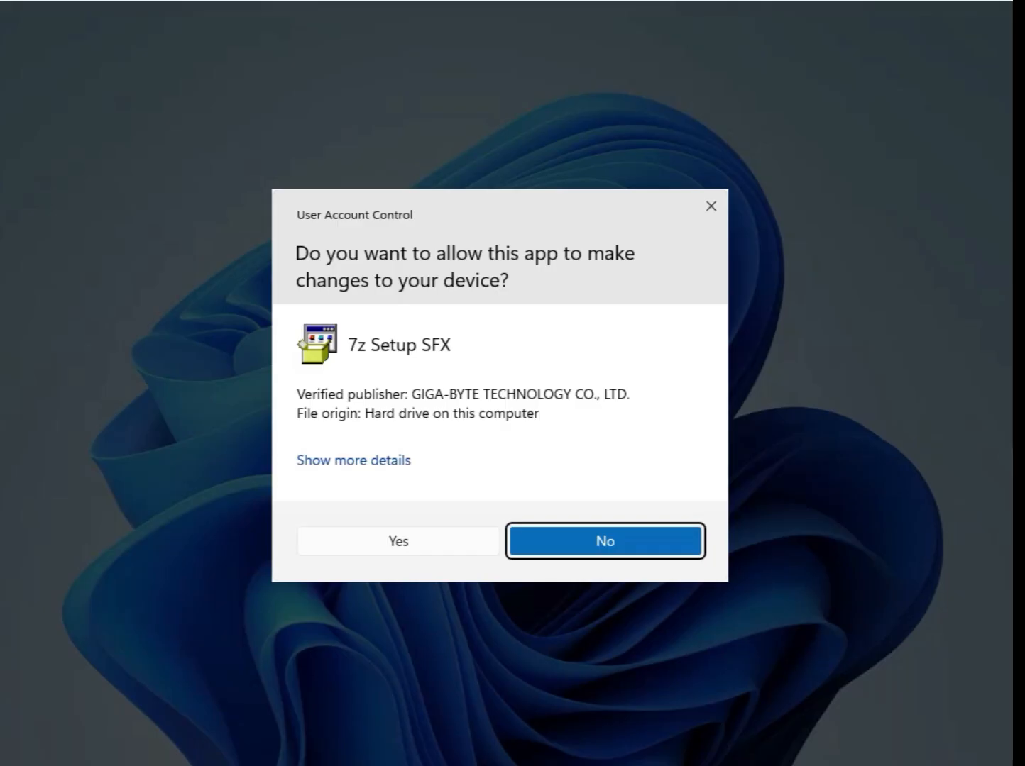
{"action": "left_click", "coordinate": [410, 542]}
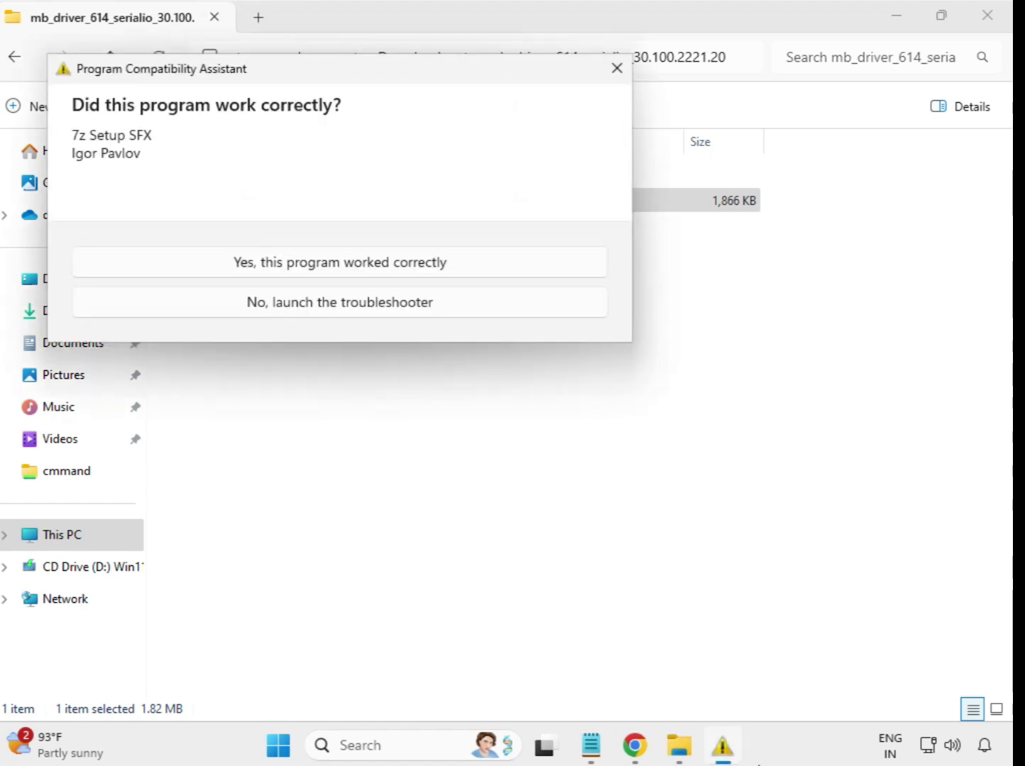
{"action": "key", "text": "Escape"}
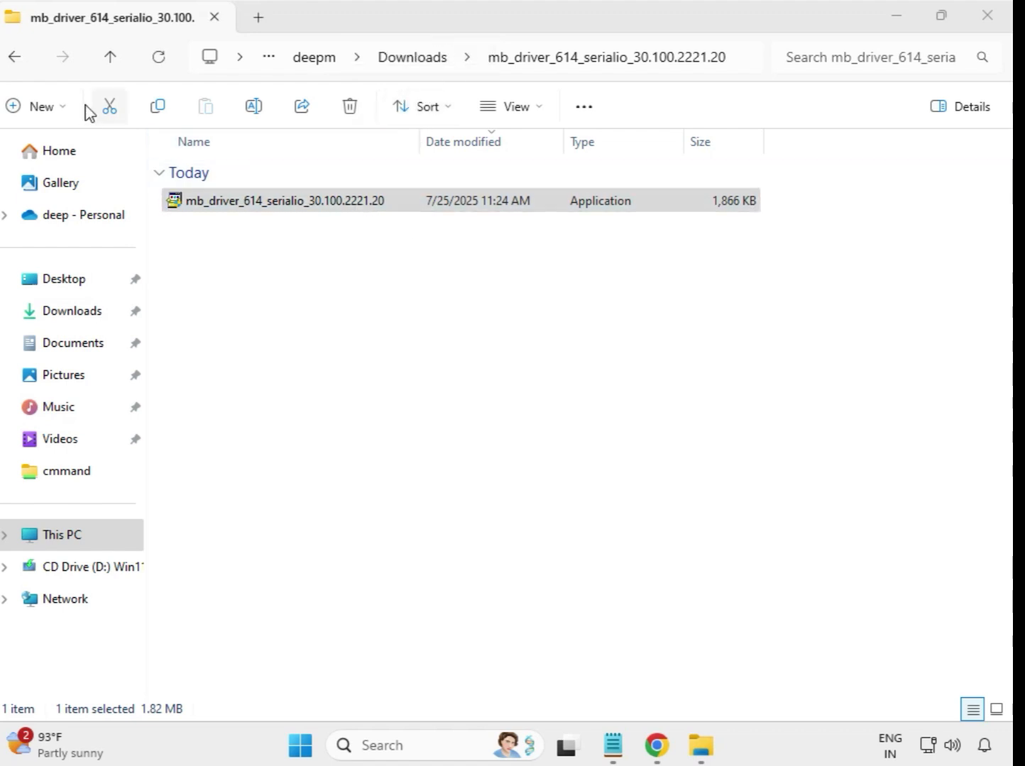
{"action": "left_click", "coordinate": [19, 63]}
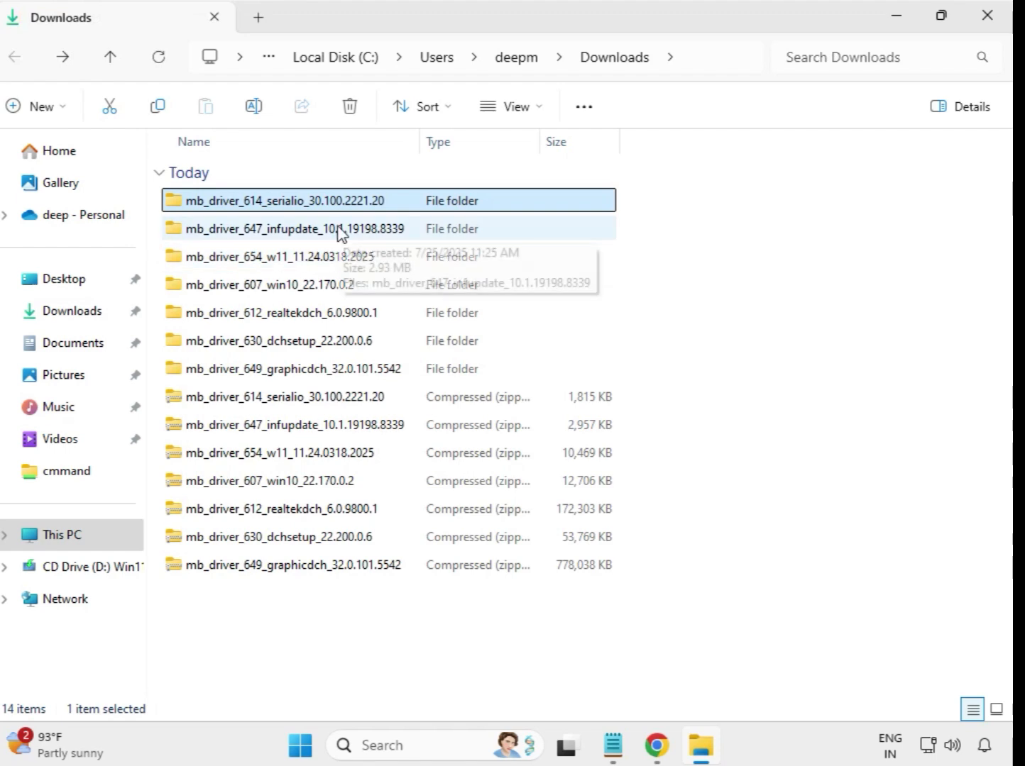
- Run the mb_driver_647_infupdate_10.1.19198.8339 installer from its extracted folder as administrator, allow its changes and return to Downloads
{"action": "double_click", "coordinate": [338, 231]}
{"action": "left_click", "coordinate": [343, 209]}
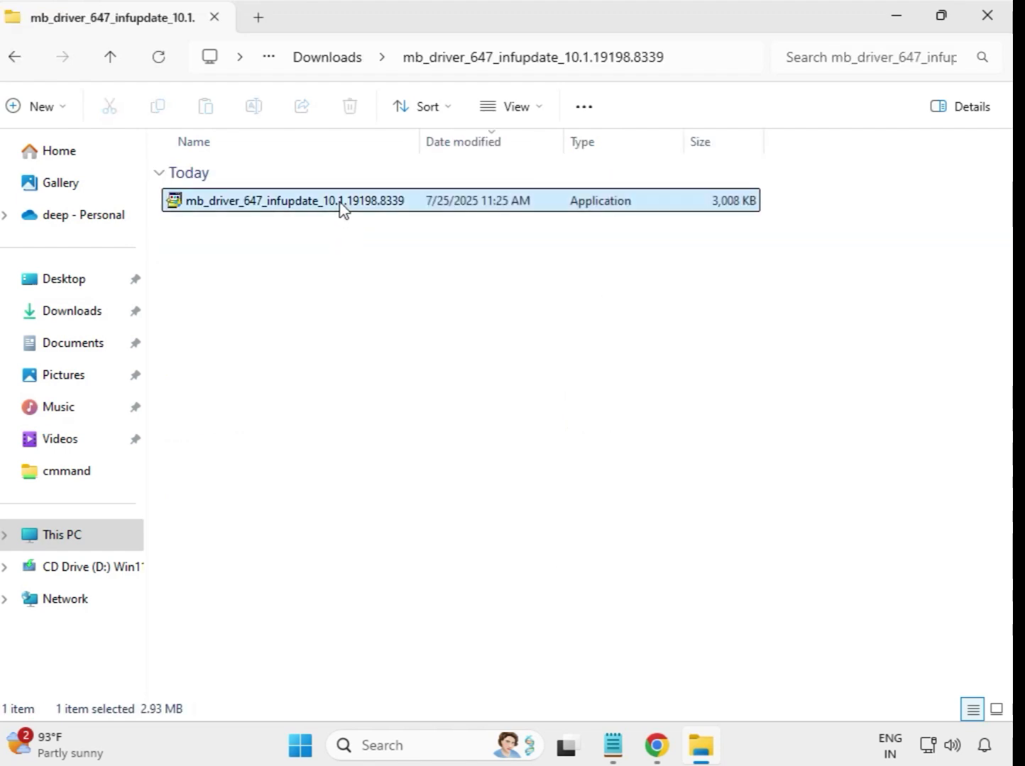
{"action": "right_click", "coordinate": [343, 210]}
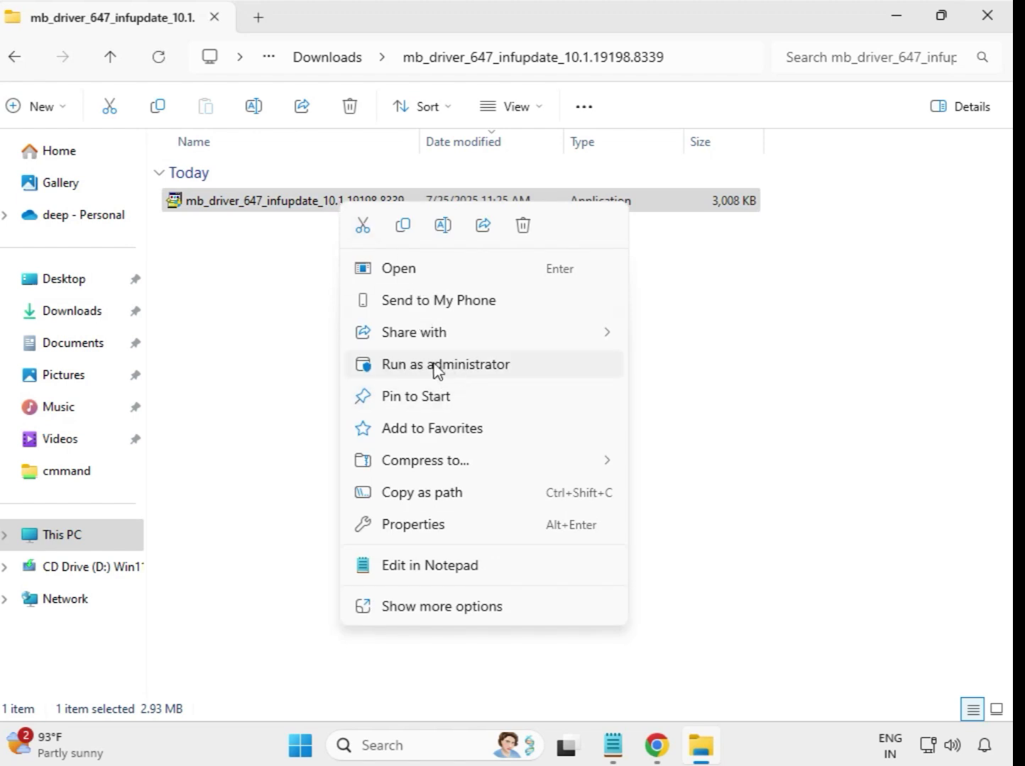
{"action": "left_click", "coordinate": [456, 365]}
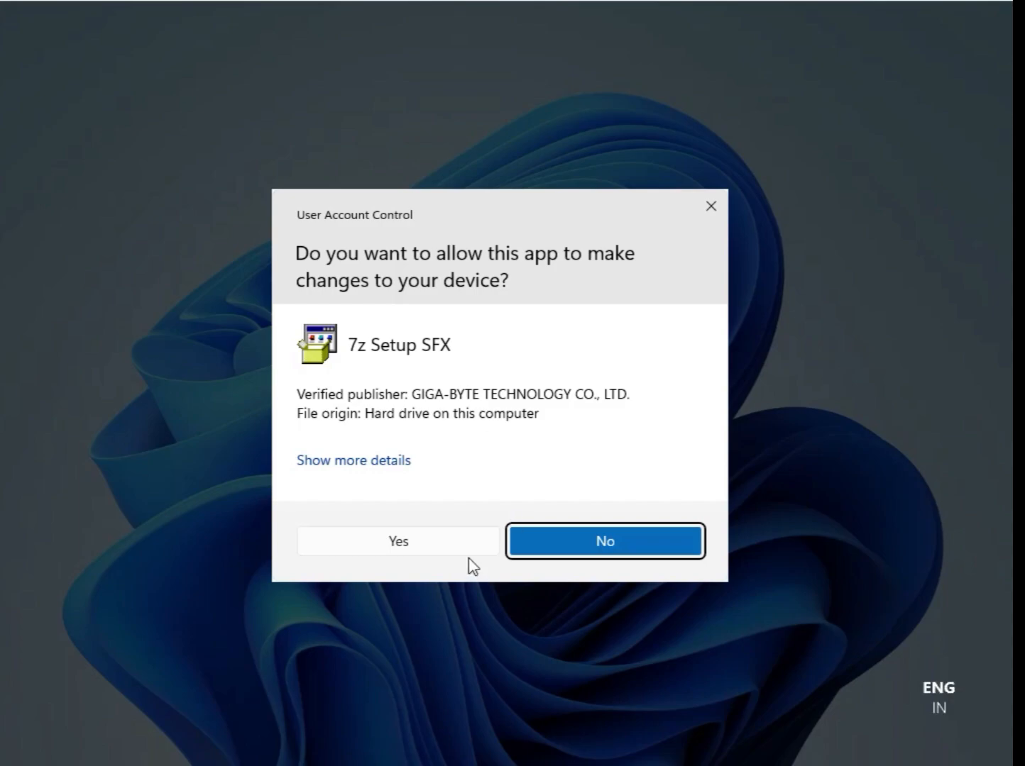
{"action": "left_click", "coordinate": [469, 551]}
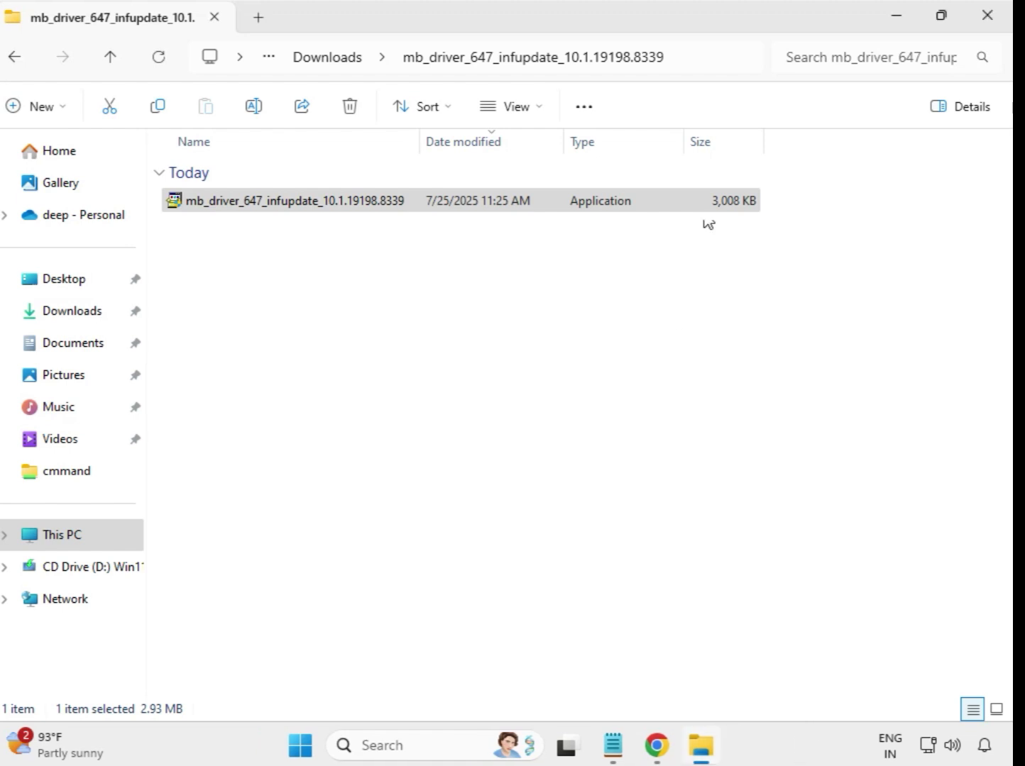
{"action": "left_click", "coordinate": [309, 62]}
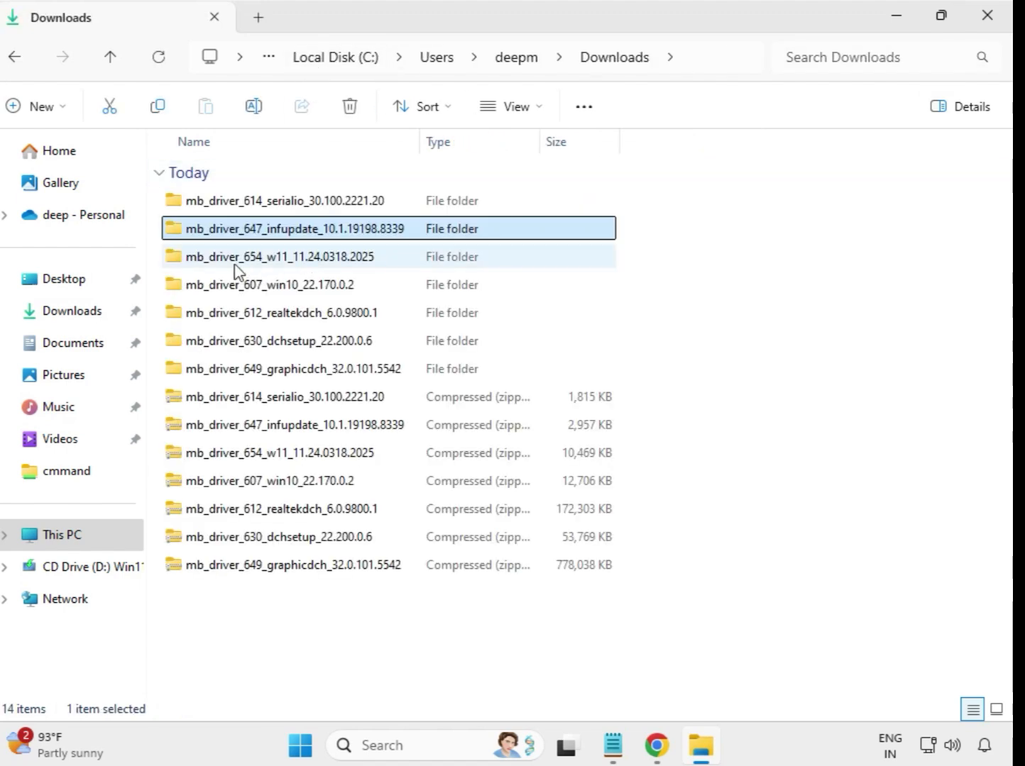
- Run the mb_driver_654_w11_11.24.0318.2025 installer from its extracted folder as administrator, allow its changes and return to Downloads
{"action": "double_click", "coordinate": [290, 263]}
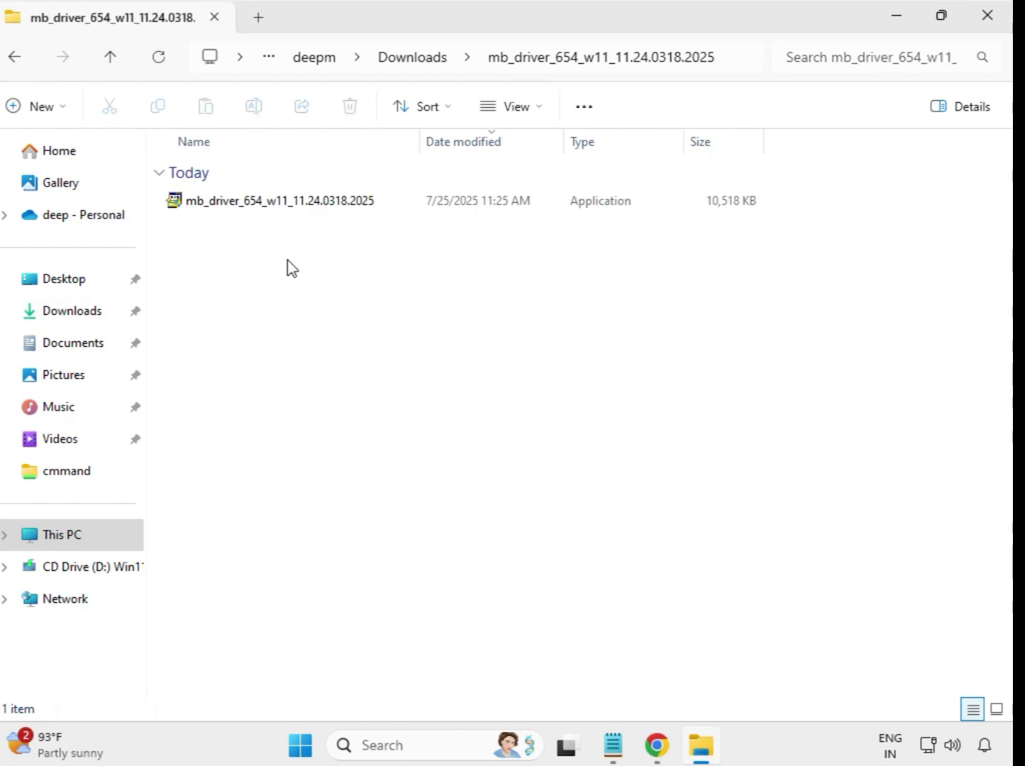
{"action": "left_click", "coordinate": [299, 205]}
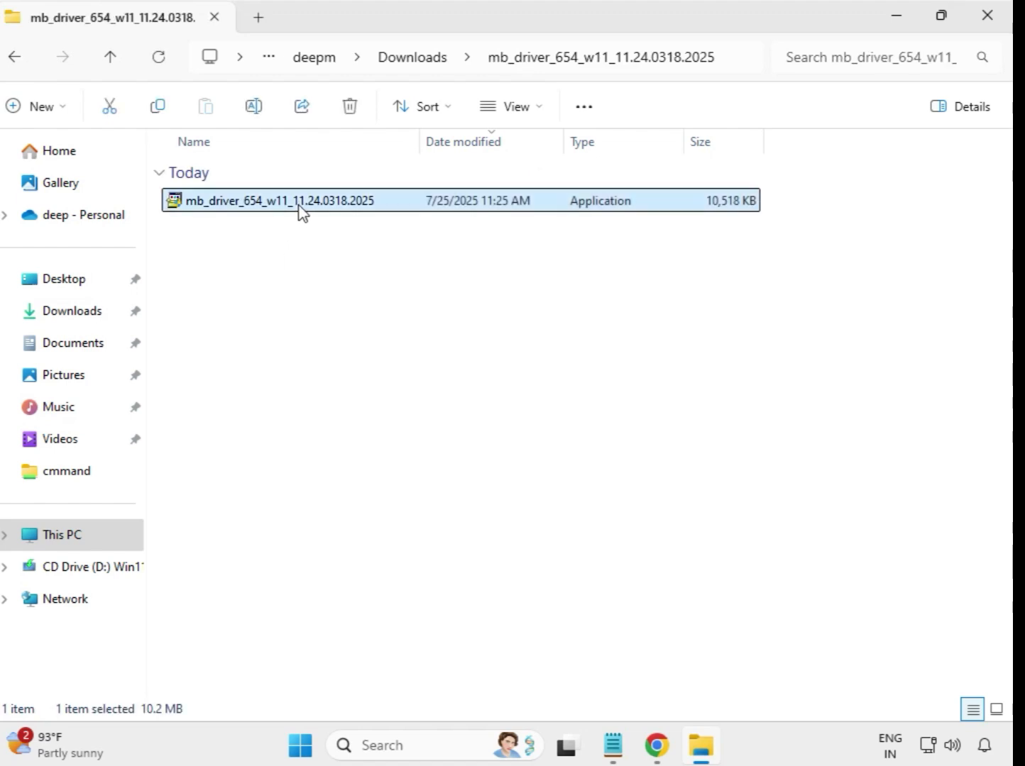
{"action": "right_click", "coordinate": [298, 205]}
{"action": "left_click", "coordinate": [396, 368]}
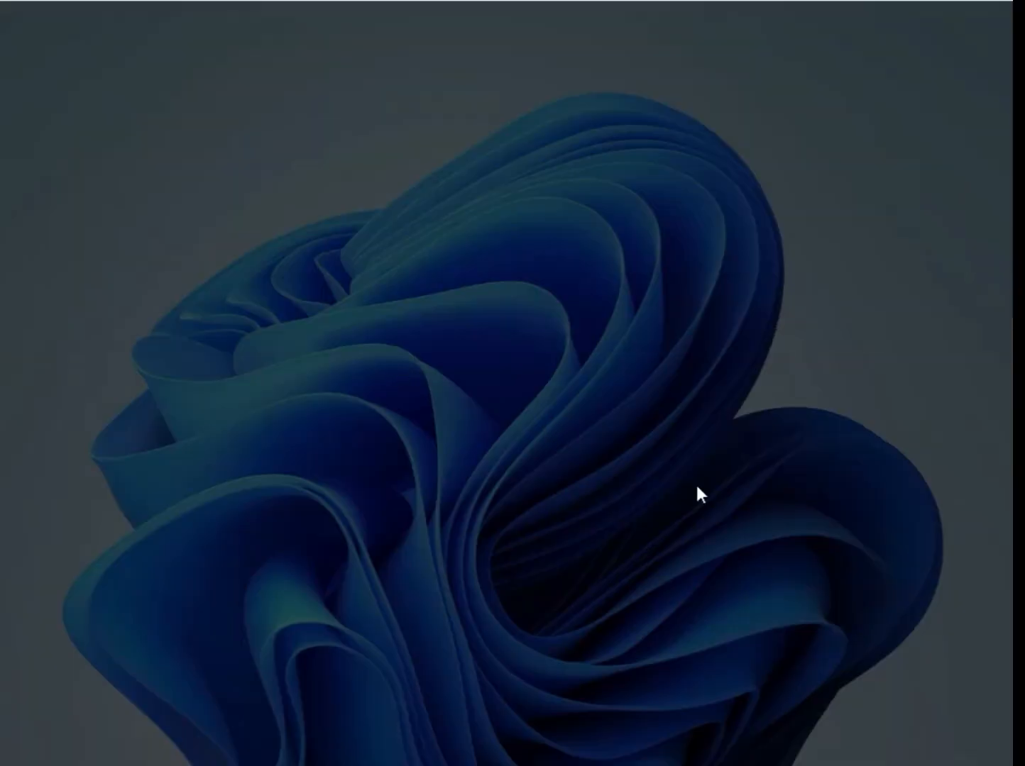
{"action": "left_click", "coordinate": [418, 546]}
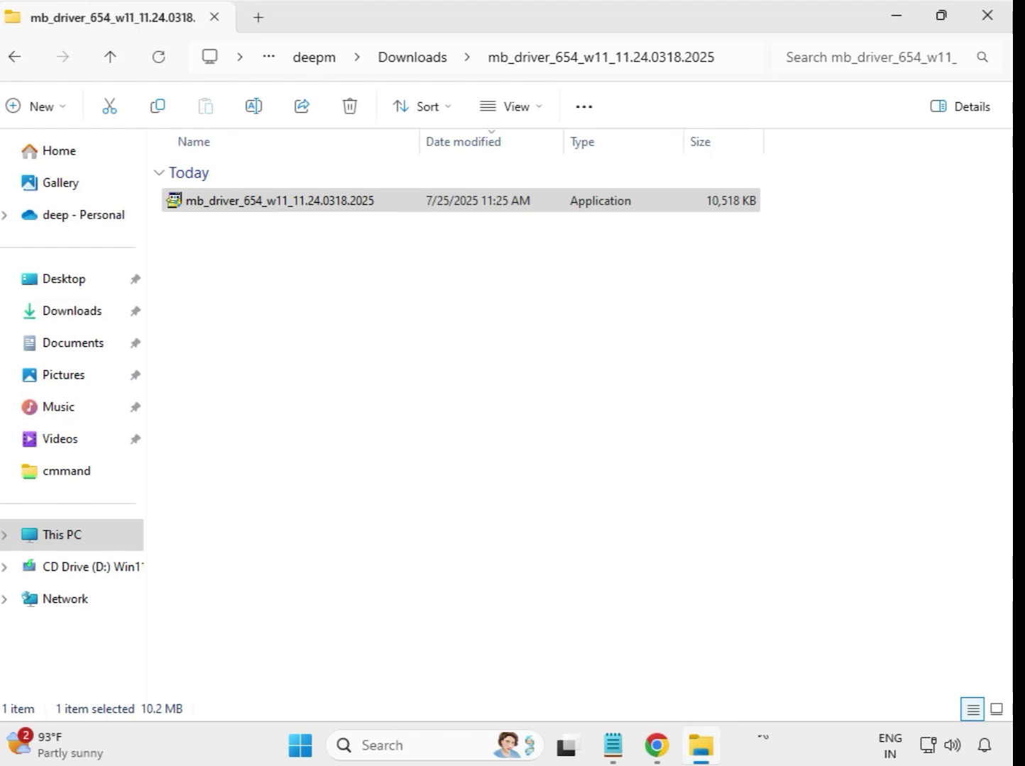
{"action": "left_click", "coordinate": [415, 59]}
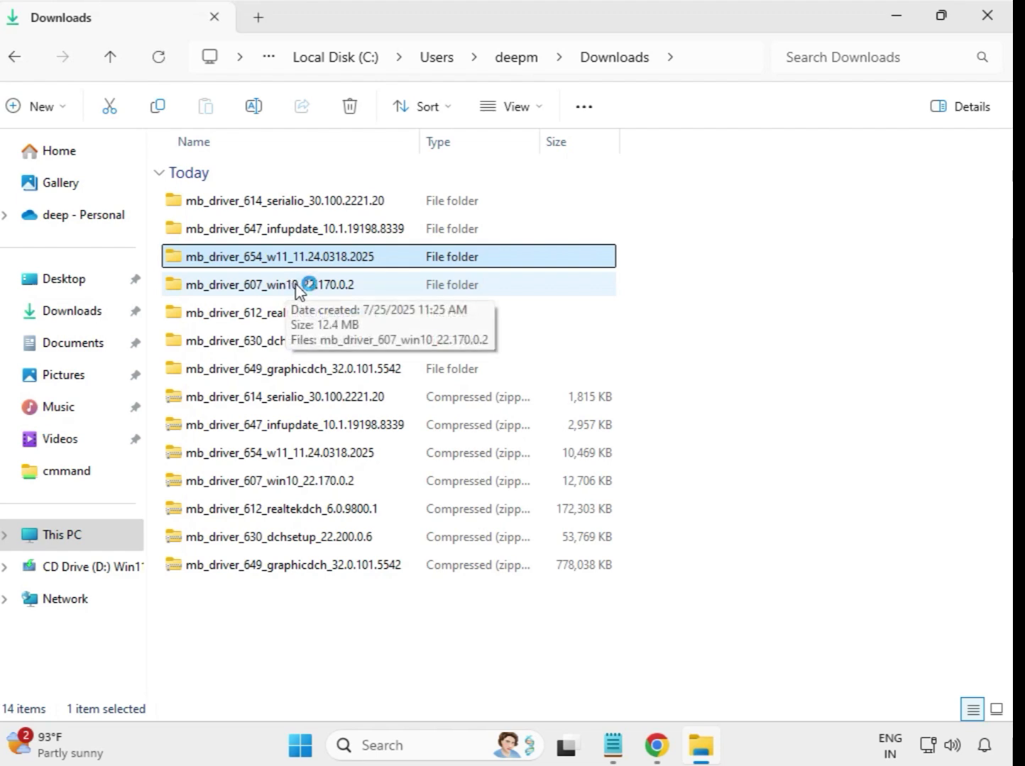
- Run the mb_driver_607_win10_22.170.0.2 installer from its extracted folder as administrator, allow its changes and return to Downloads
{"action": "double_click", "coordinate": [297, 287]}
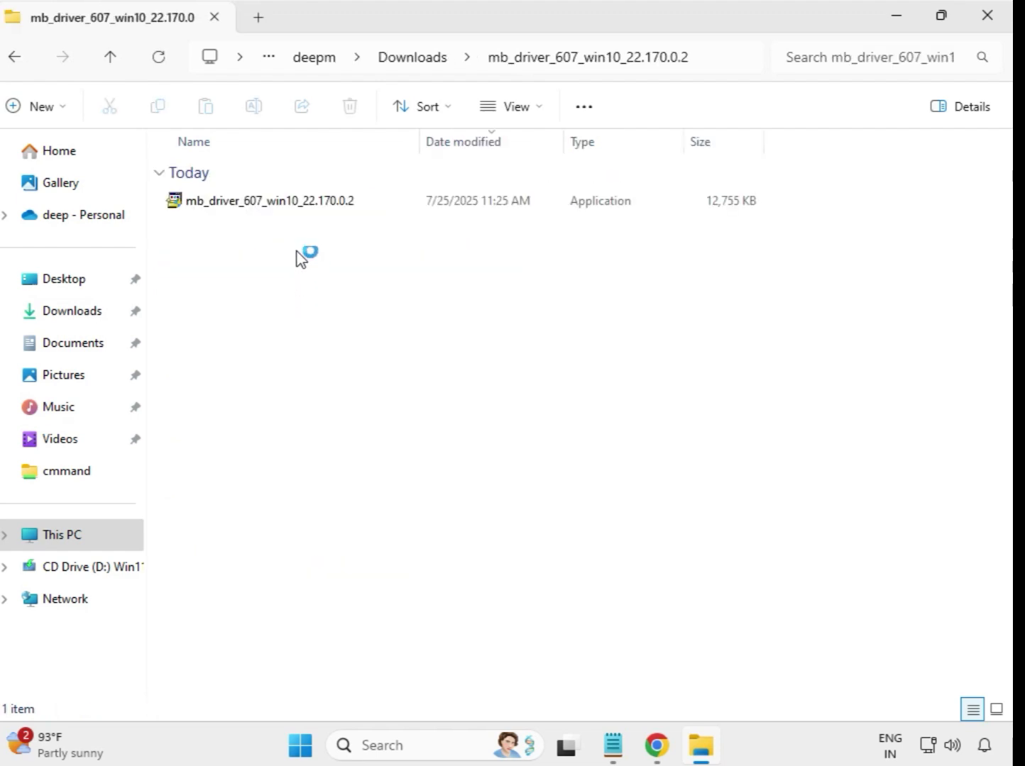
{"action": "right_click", "coordinate": [282, 205]}
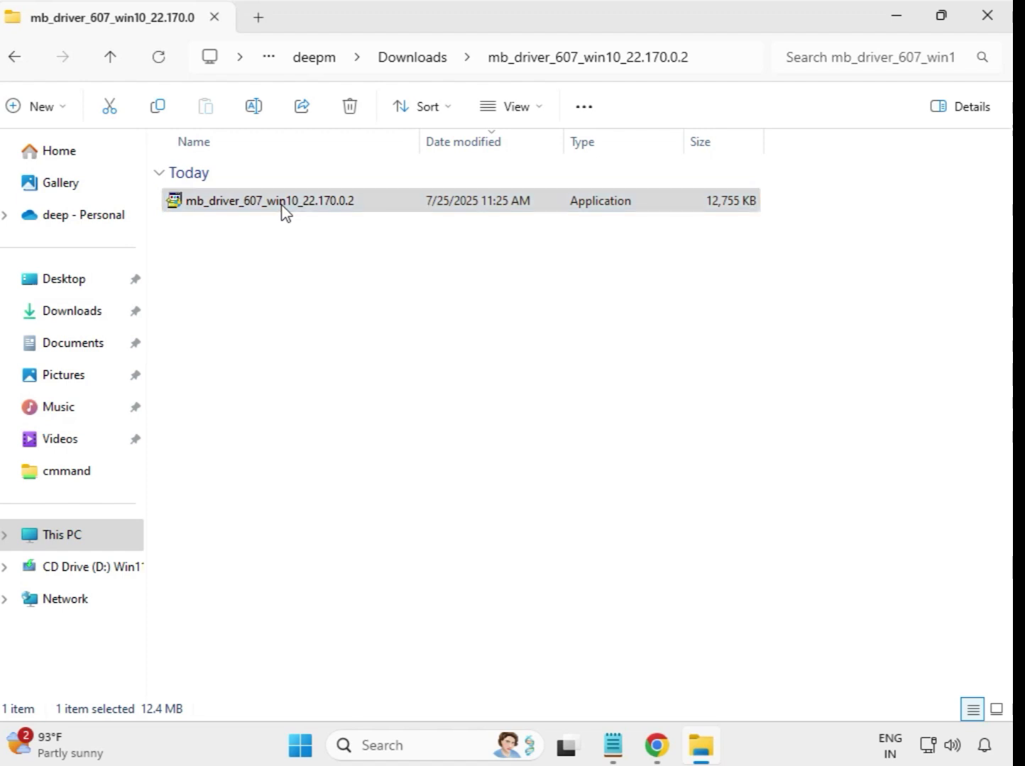
{"action": "left_click", "coordinate": [366, 367]}
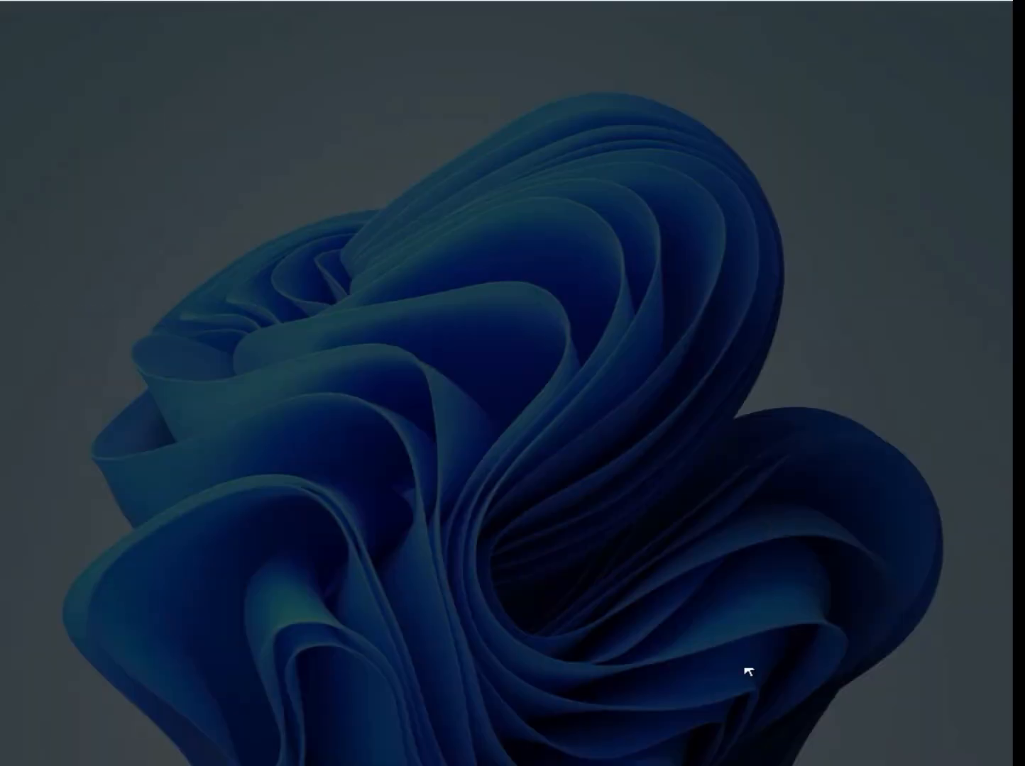
{"action": "left_click", "coordinate": [421, 545]}
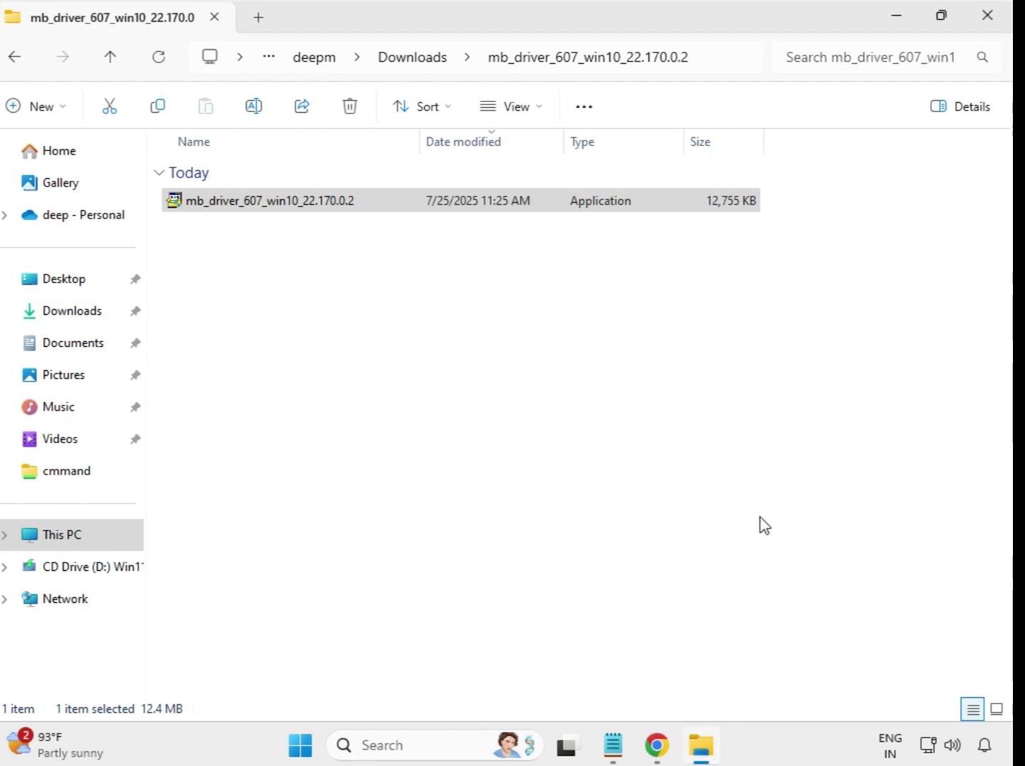
{"action": "left_click", "coordinate": [409, 60]}
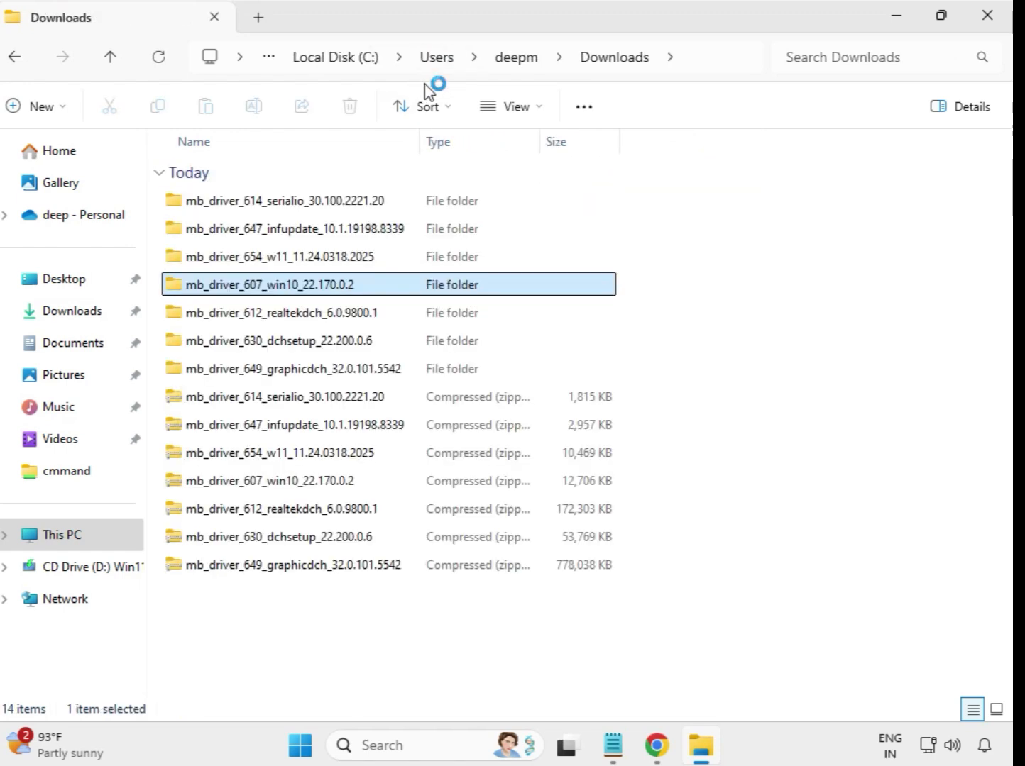
- Run the mb_driver_612_realtekdch_6.0.9800.1 installer from its extracted folder as administrator, allow its changes and return to Downloads
{"action": "left_click", "coordinate": [347, 318]}
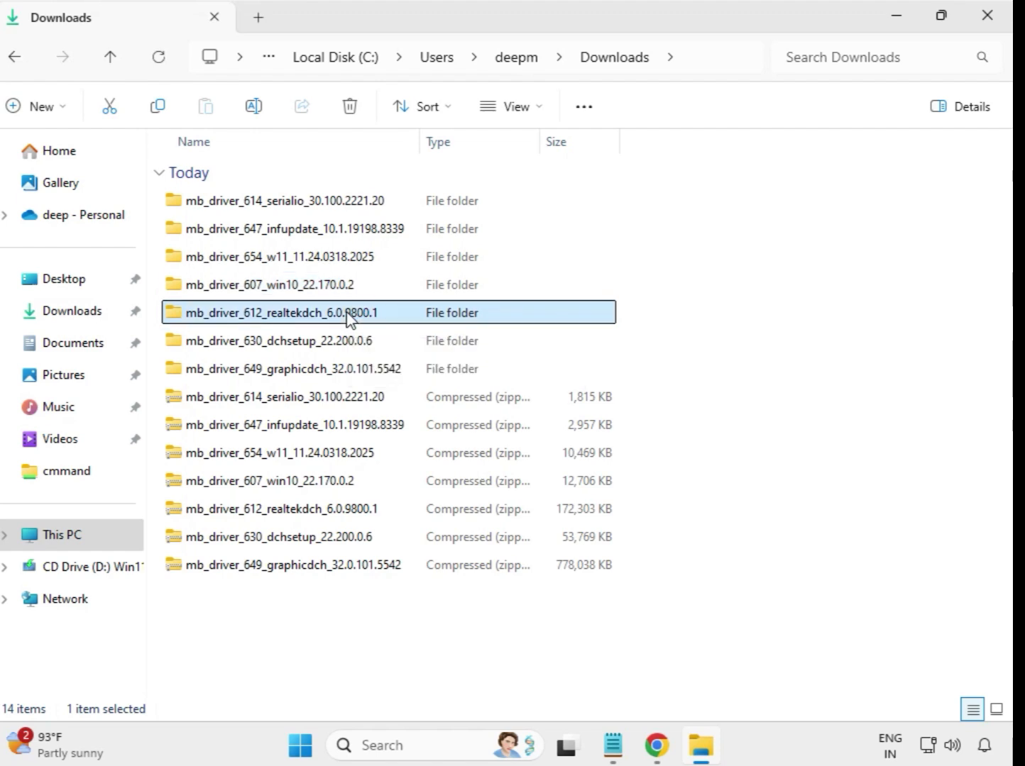
{"action": "double_click", "coordinate": [409, 316]}
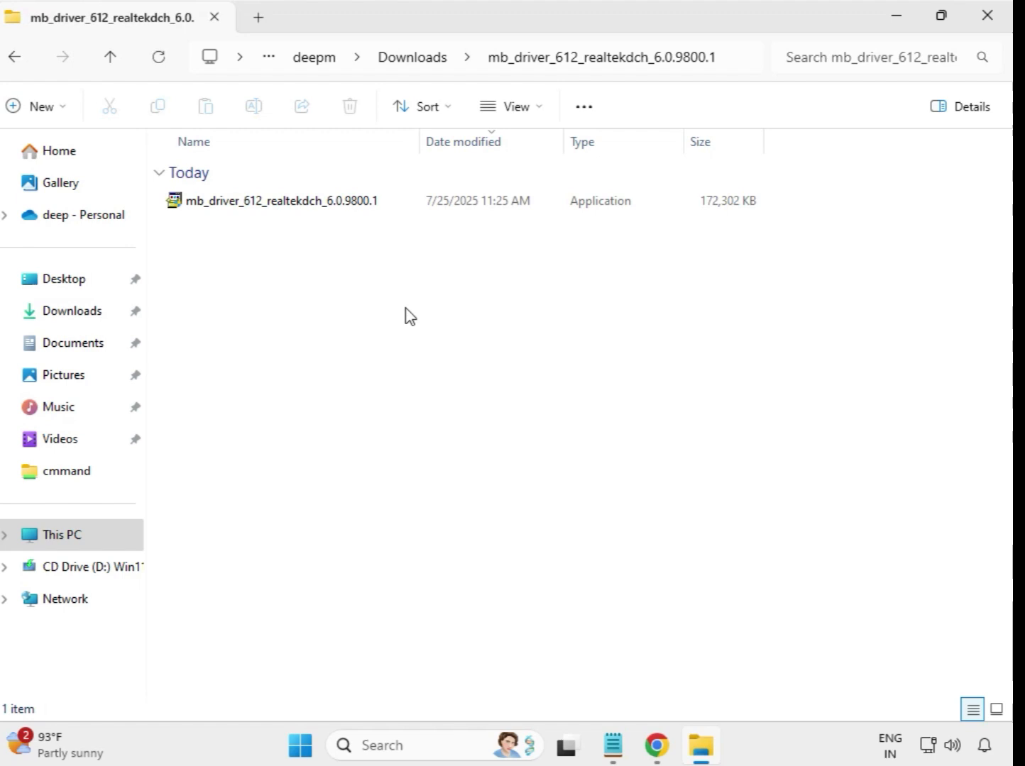
{"action": "left_click", "coordinate": [313, 202]}
{"action": "right_click", "coordinate": [325, 217]}
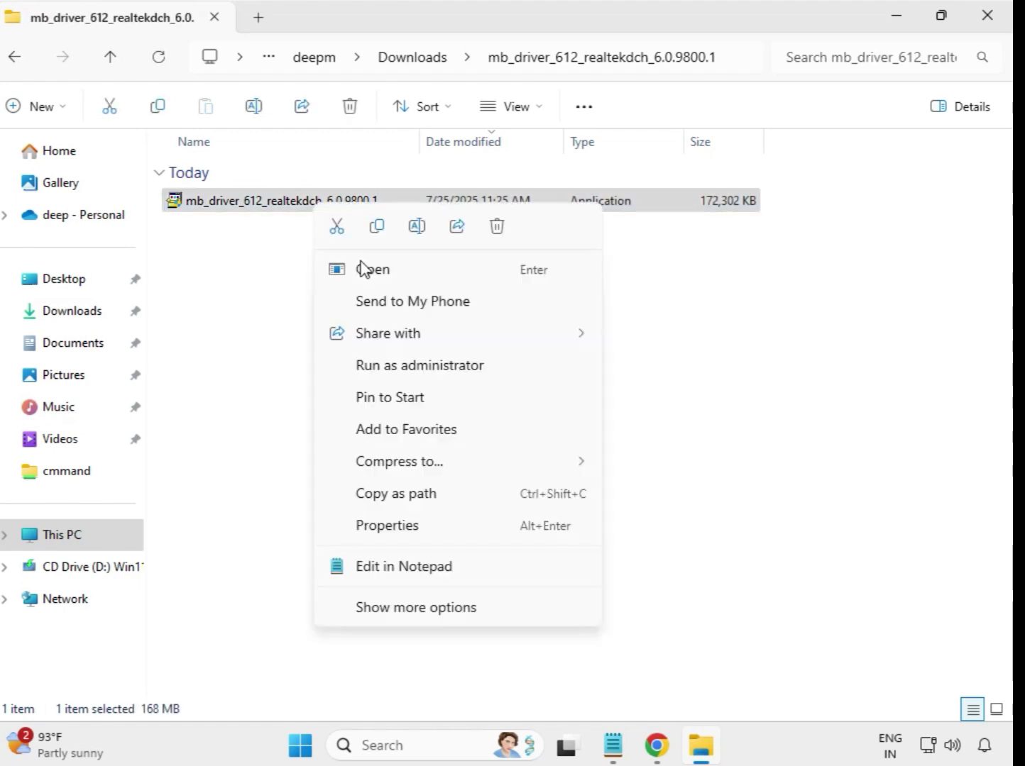
{"action": "left_click", "coordinate": [444, 367]}
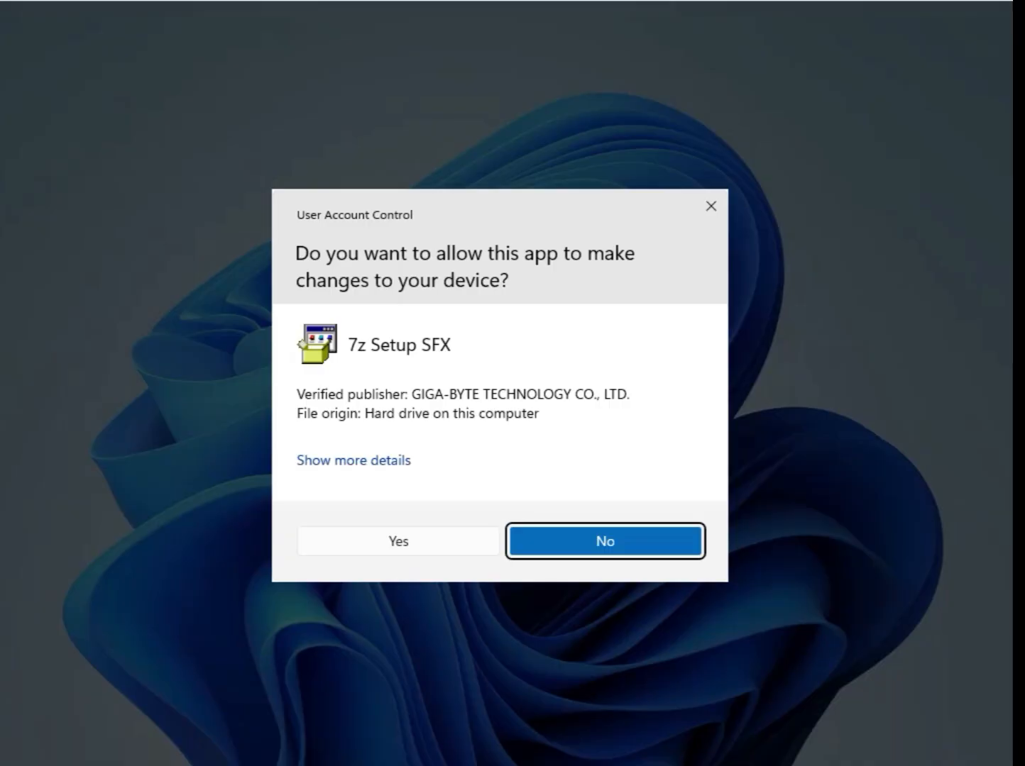
{"action": "left_click", "coordinate": [420, 540]}
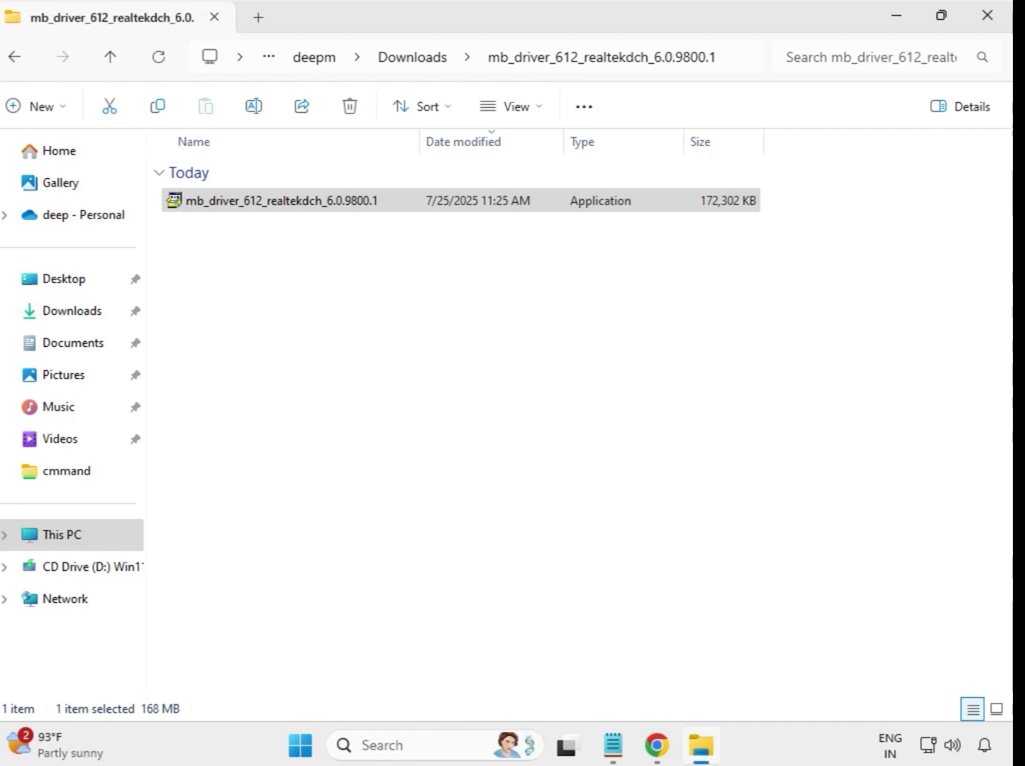
{"action": "left_click", "coordinate": [417, 69]}
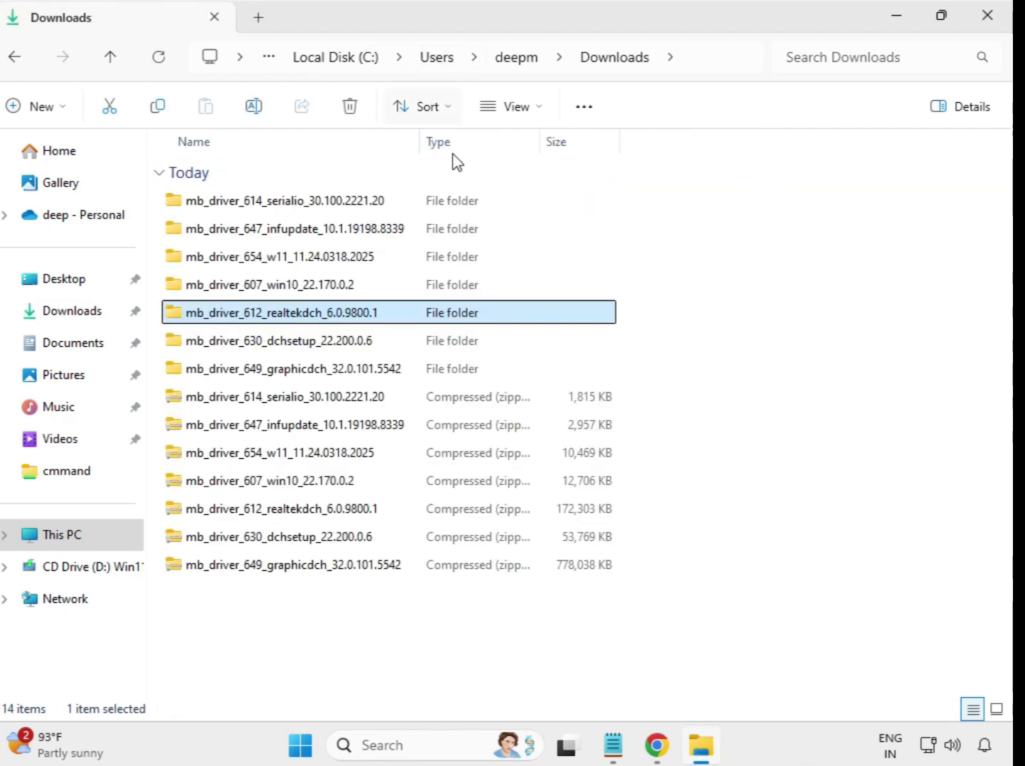
- Run the mb_driver_630_dchsetup_22.200.0.6 installer from its extracted folder as administrator and return to Downloads
{"action": "left_click", "coordinate": [336, 349]}
{"action": "left_click", "coordinate": [342, 370]}
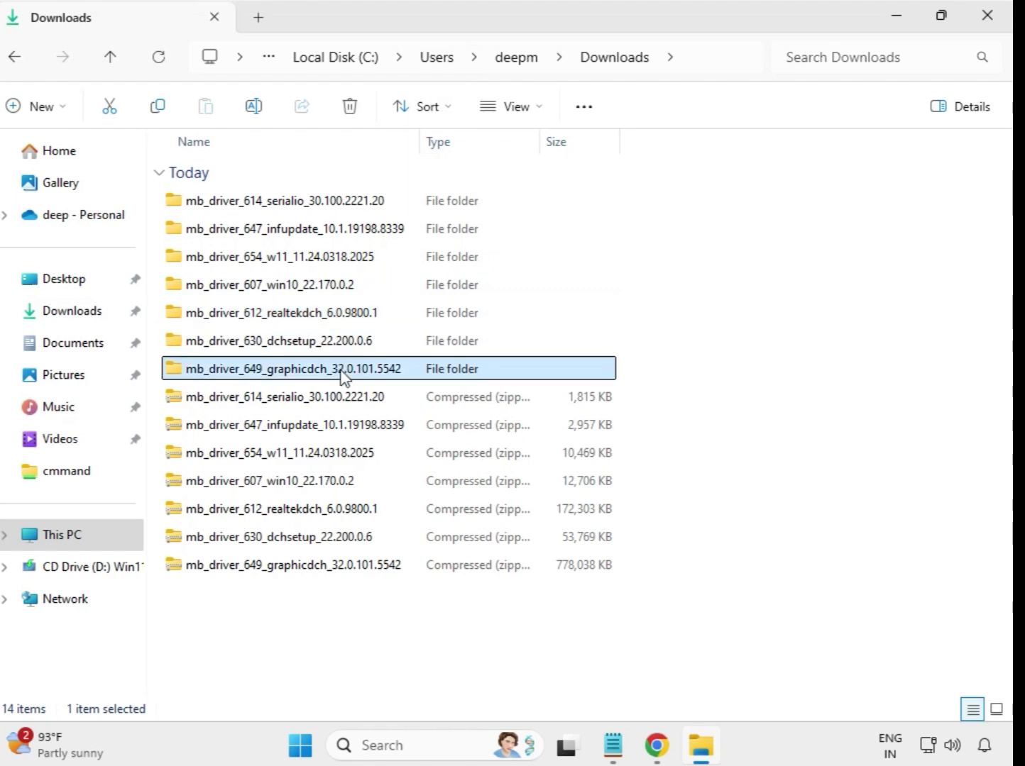
{"action": "left_click", "coordinate": [333, 344]}
{"action": "double_click", "coordinate": [330, 348]}
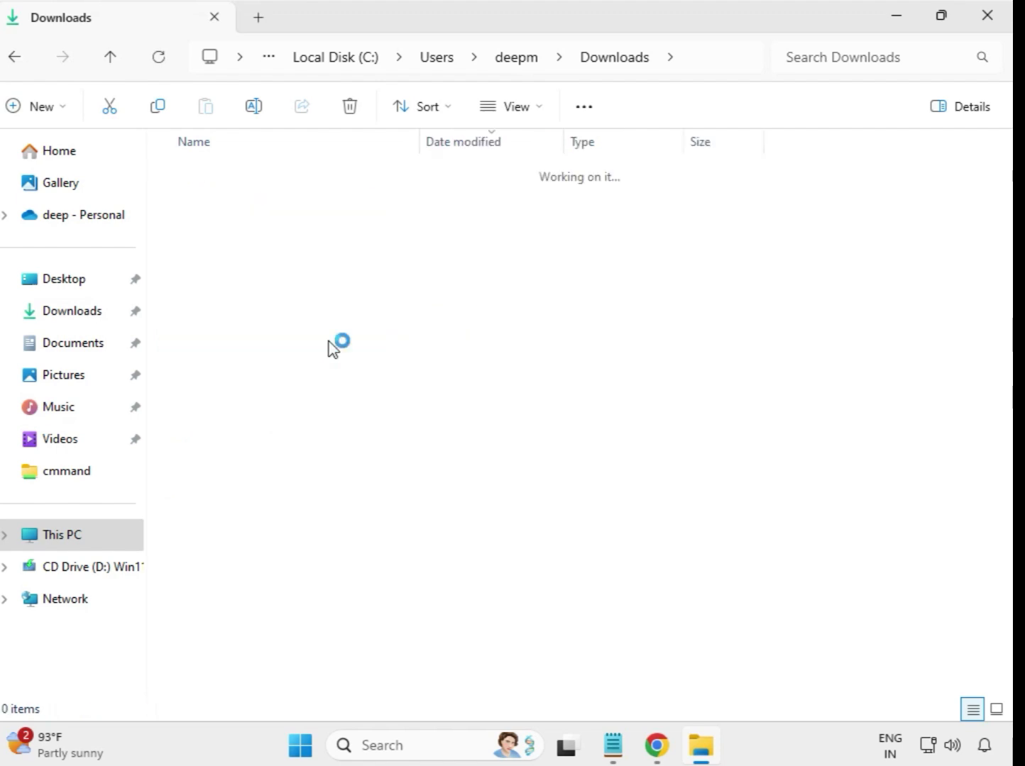
{"action": "left_click", "coordinate": [276, 210]}
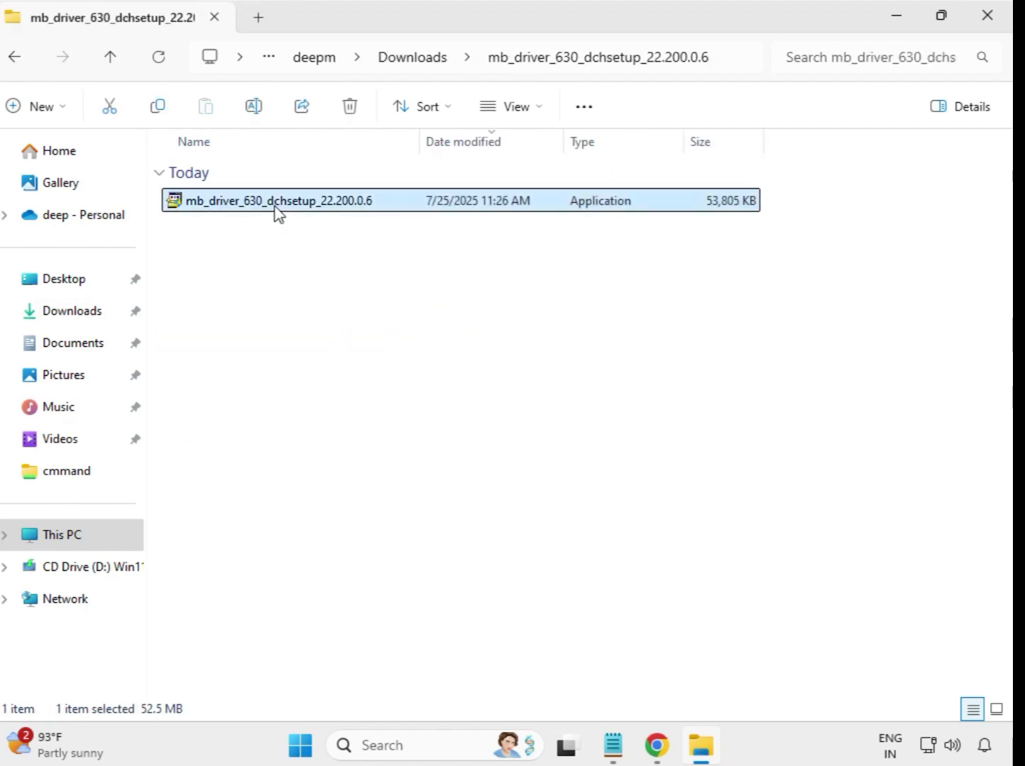
{"action": "right_click", "coordinate": [275, 210]}
{"action": "left_click", "coordinate": [389, 369]}
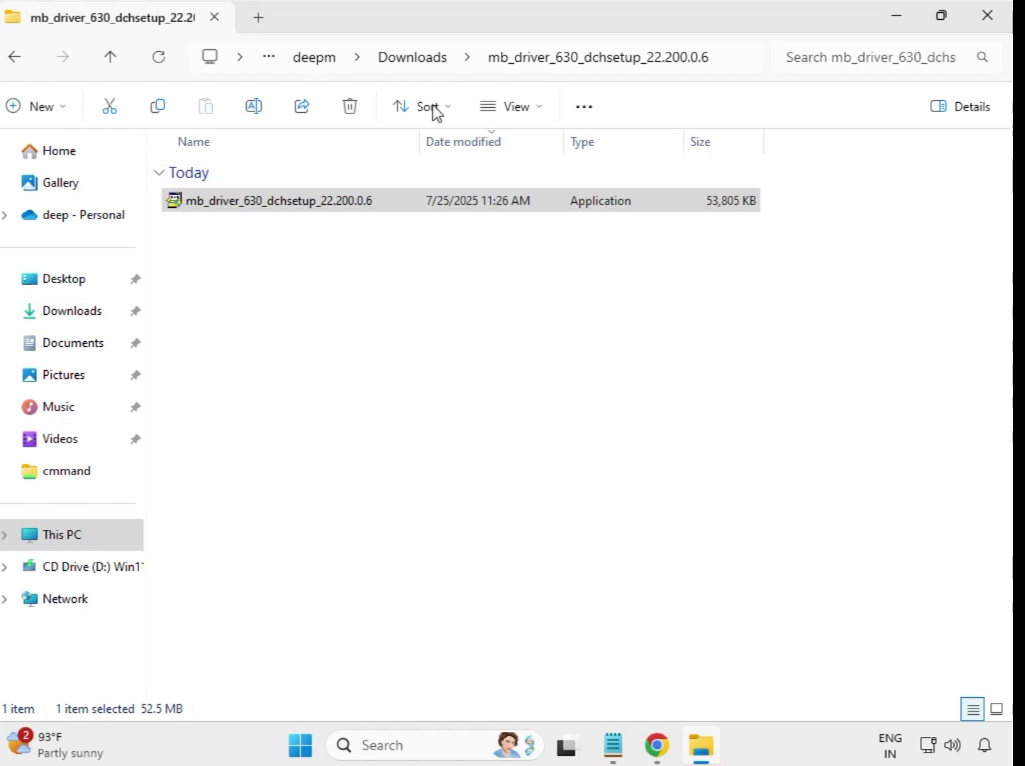
{"action": "left_click", "coordinate": [411, 57]}
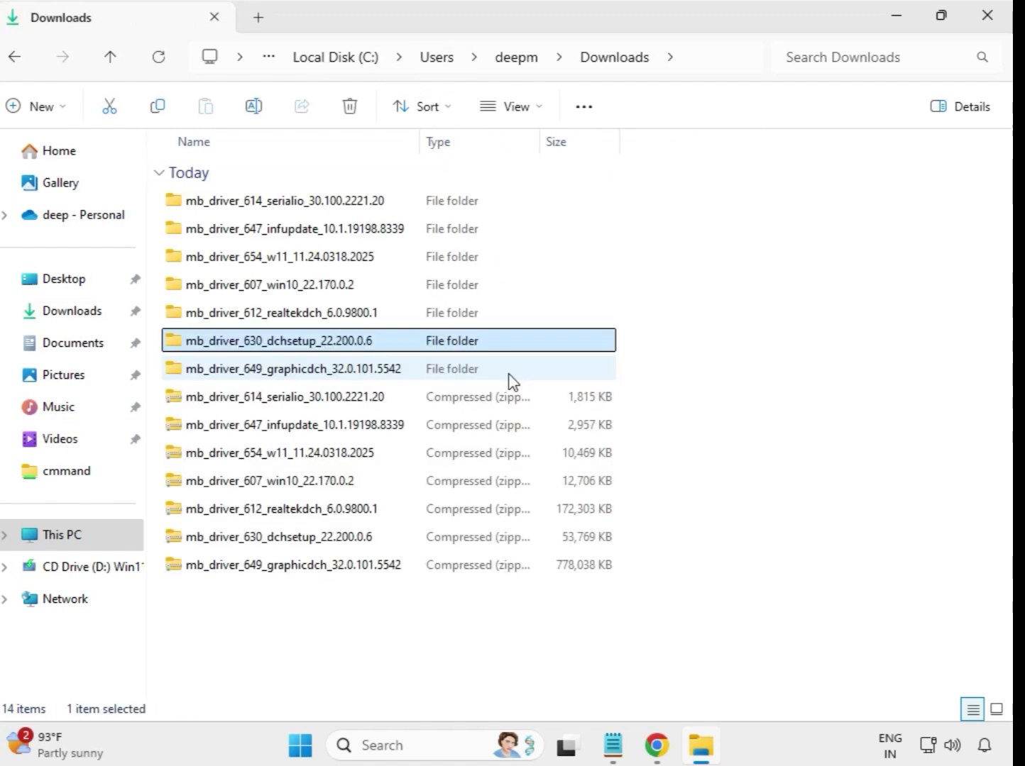
- Run the mb_driver_649_graphicdch_32.0.101.5542 installer from its extracted folder as administrator and allow it to make changes
{"action": "left_click", "coordinate": [309, 366]}
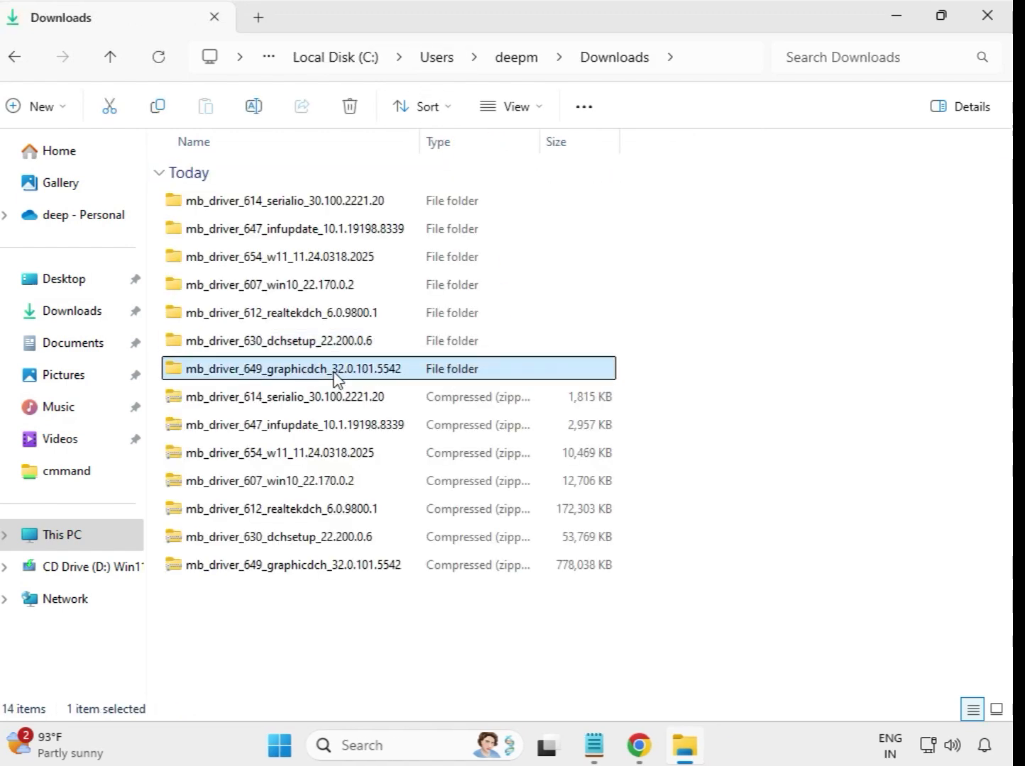
{"action": "double_click", "coordinate": [322, 369]}
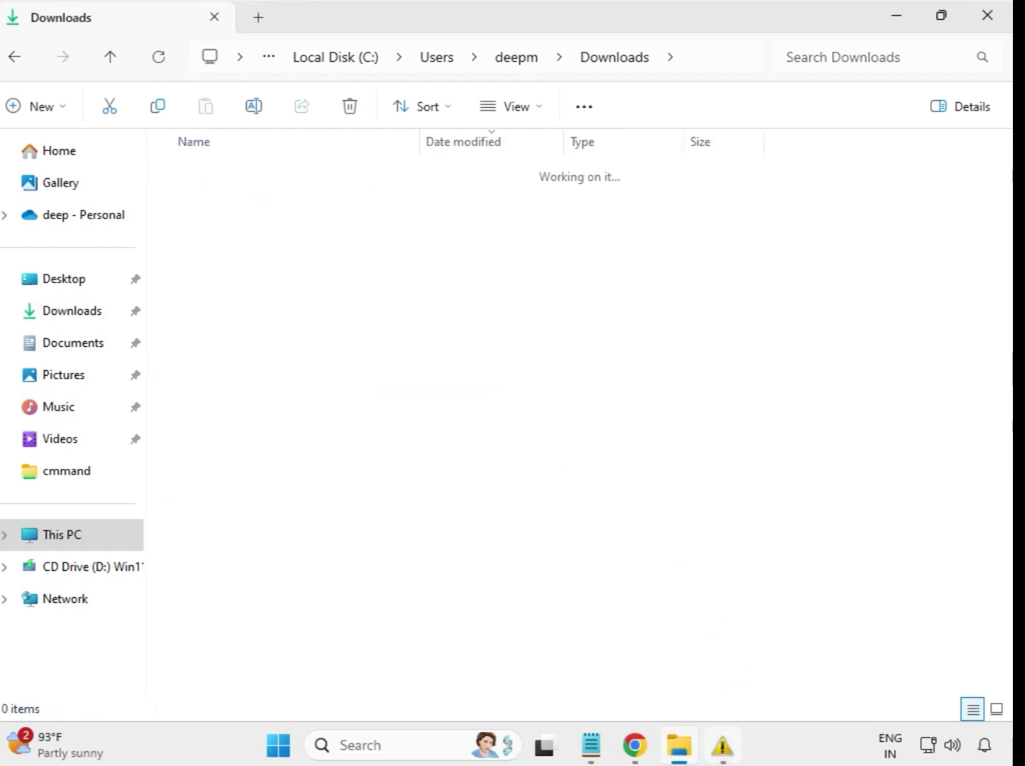
{"action": "left_click", "coordinate": [331, 202]}
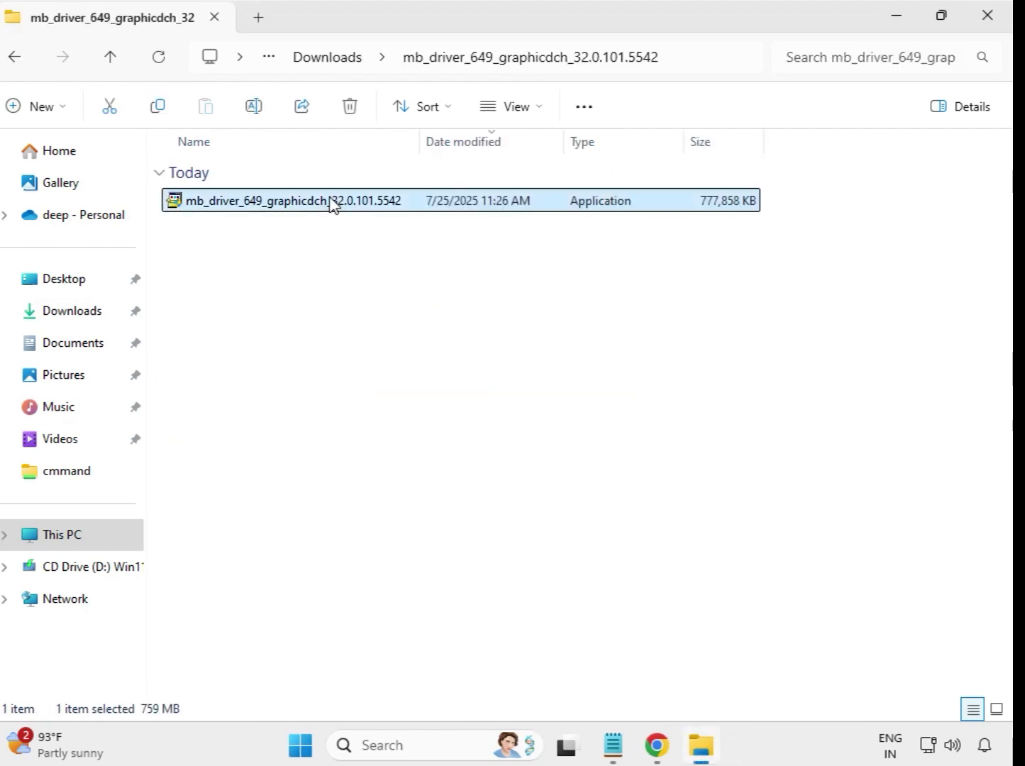
{"action": "right_click", "coordinate": [342, 219]}
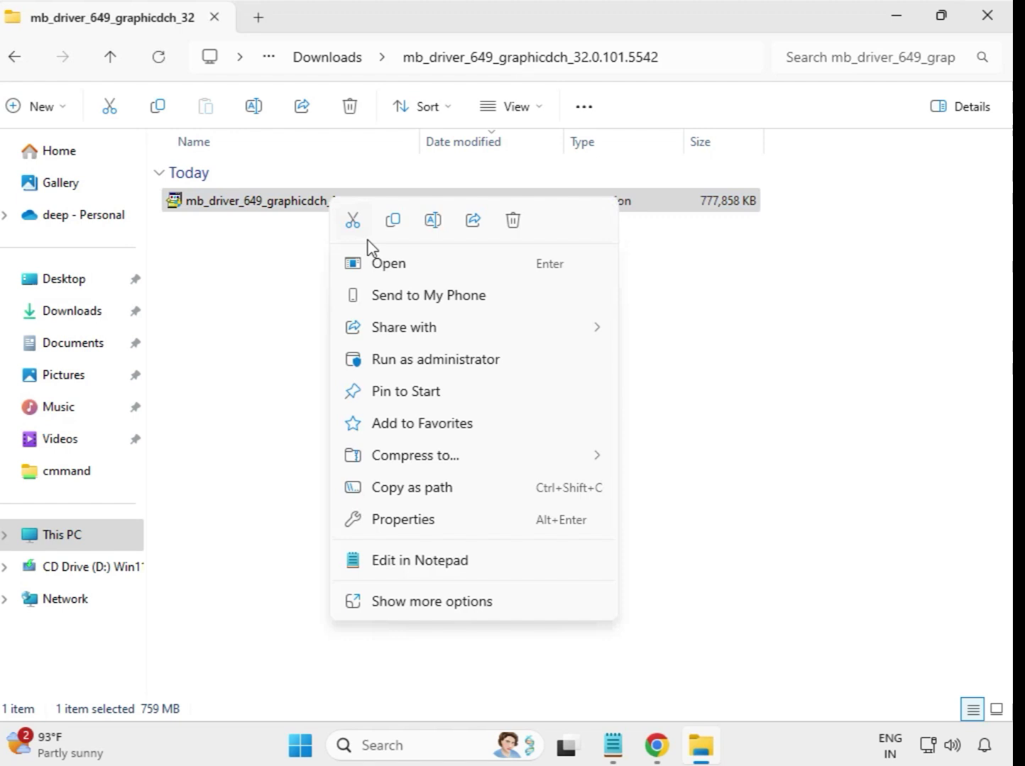
{"action": "left_click", "coordinate": [428, 359]}
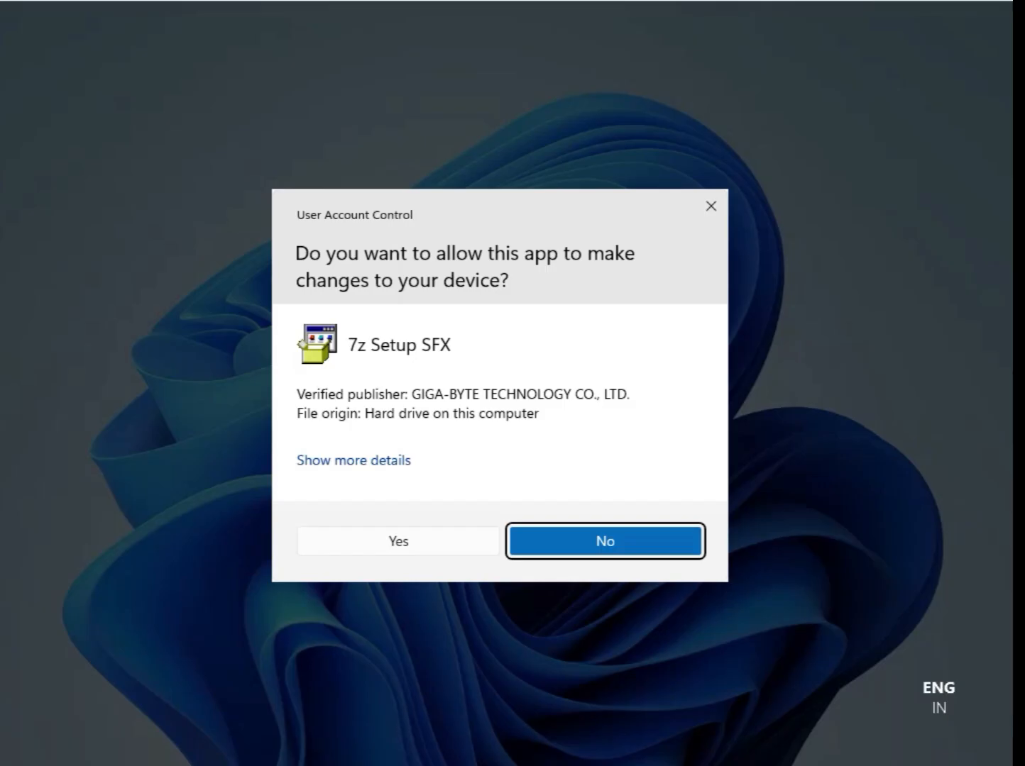
{"action": "left_click", "coordinate": [405, 541]}
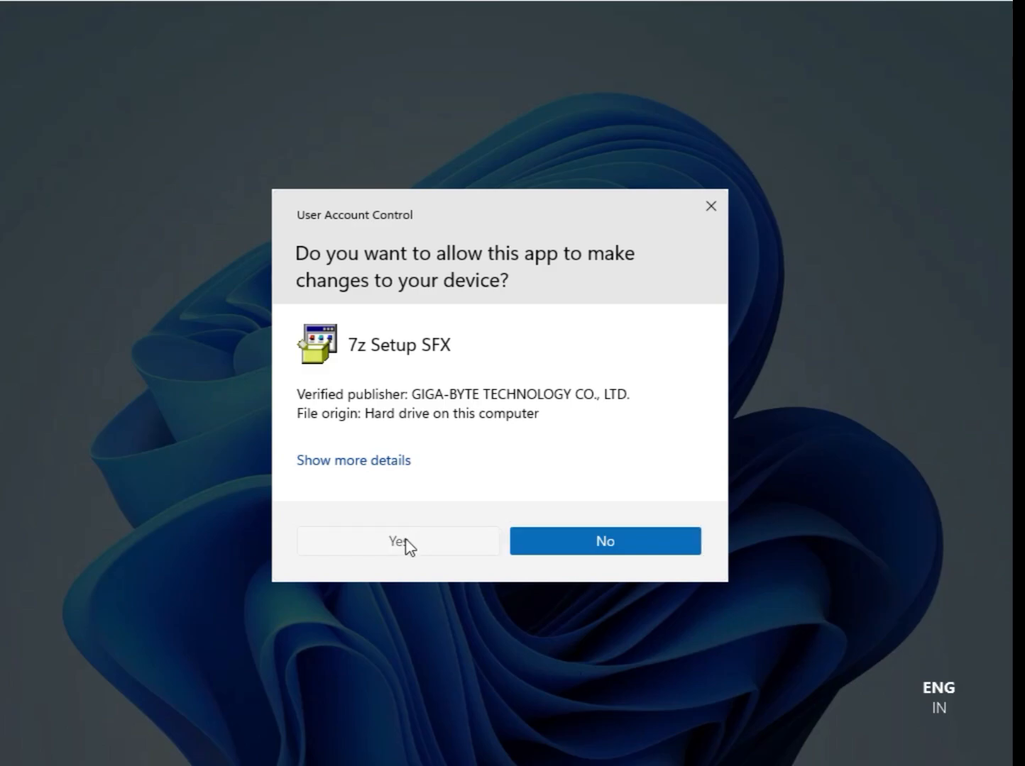